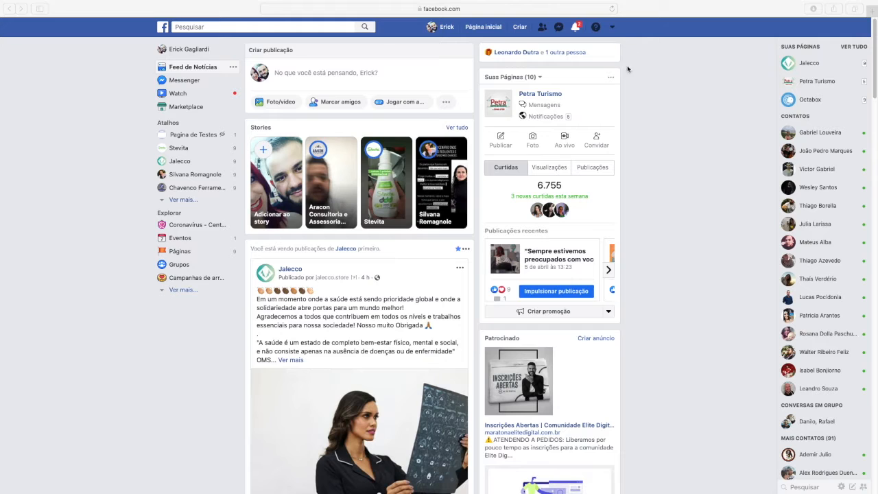
Step: Open the Facebook ads manager's account list, view its web address, and enter the Chavenco Ferramentas ad account
click(612, 30)
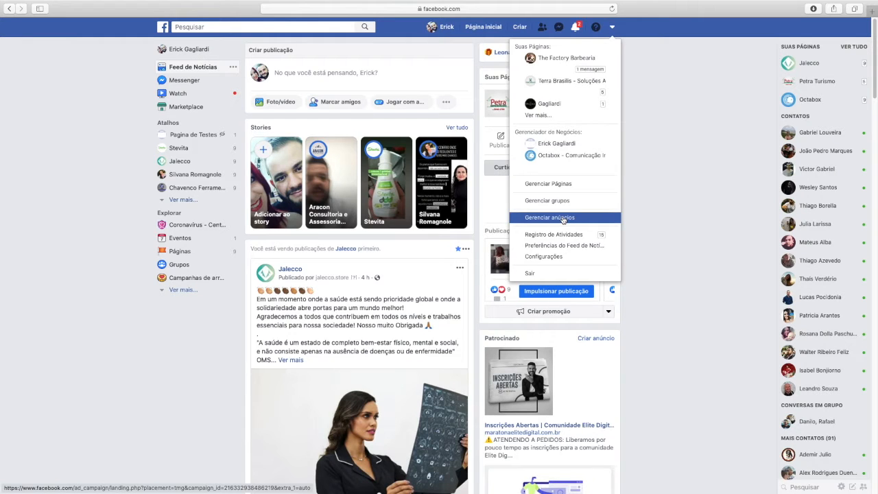
click(563, 218)
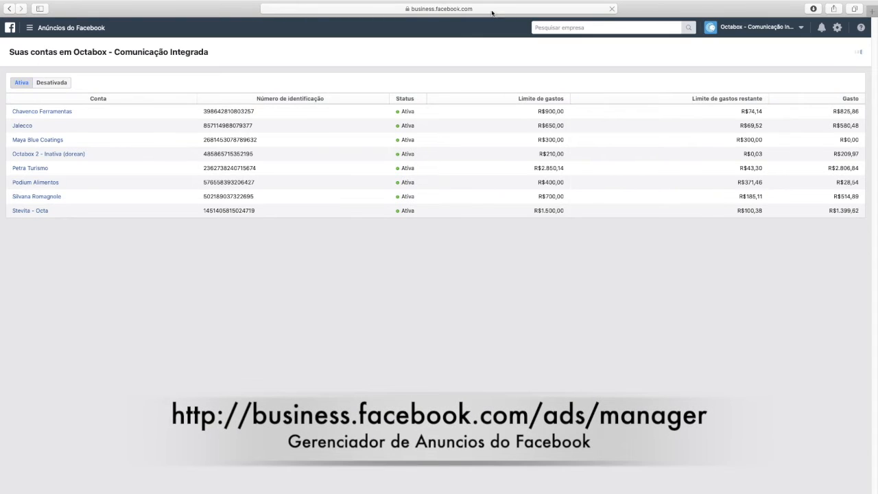
click(491, 12)
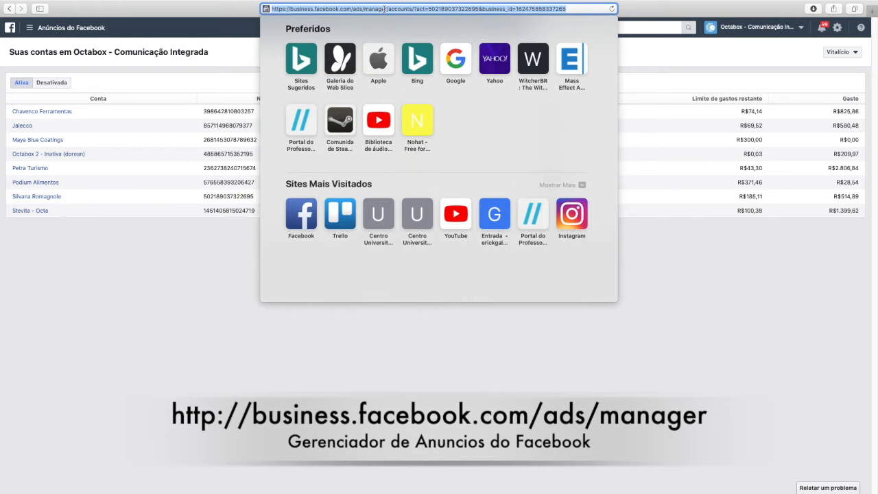
click(220, 235)
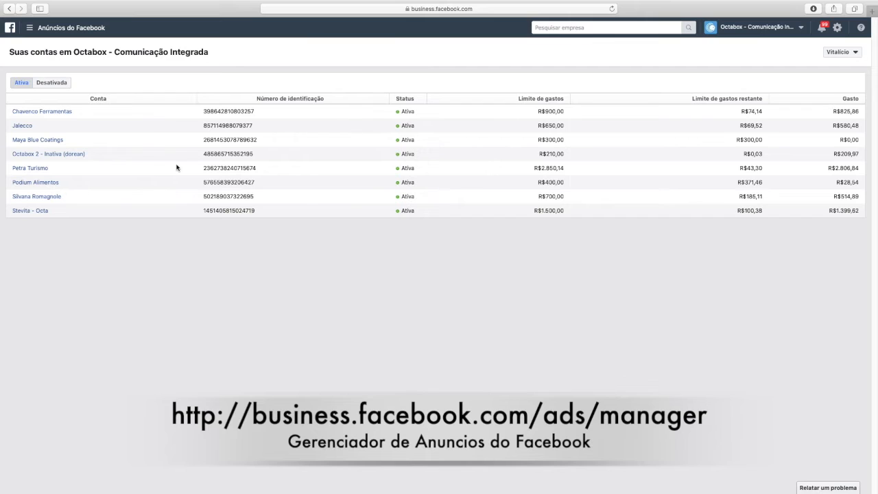
click(52, 115)
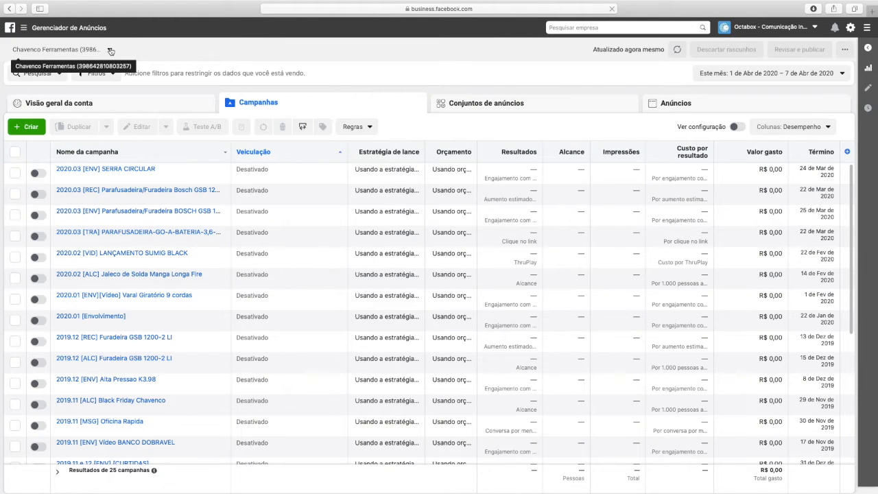
Step: Switch to the personal ad account and open the Públicos page from the full list of tools
click(110, 50)
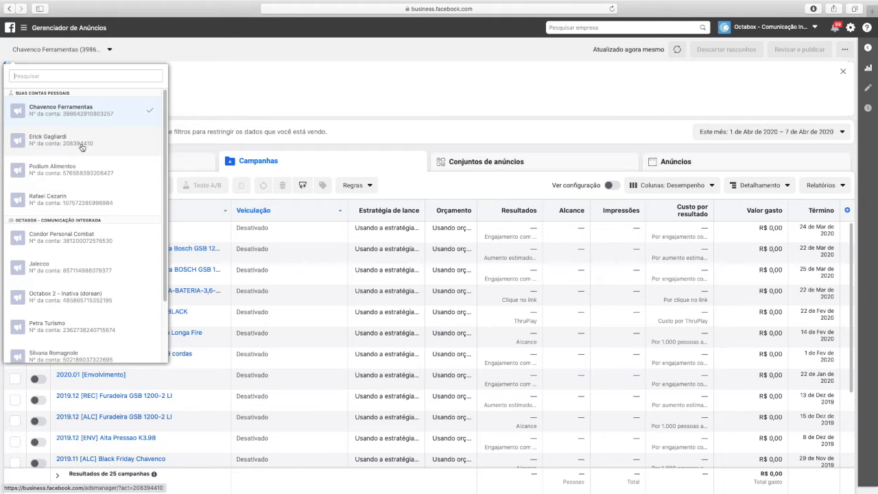
click(55, 142)
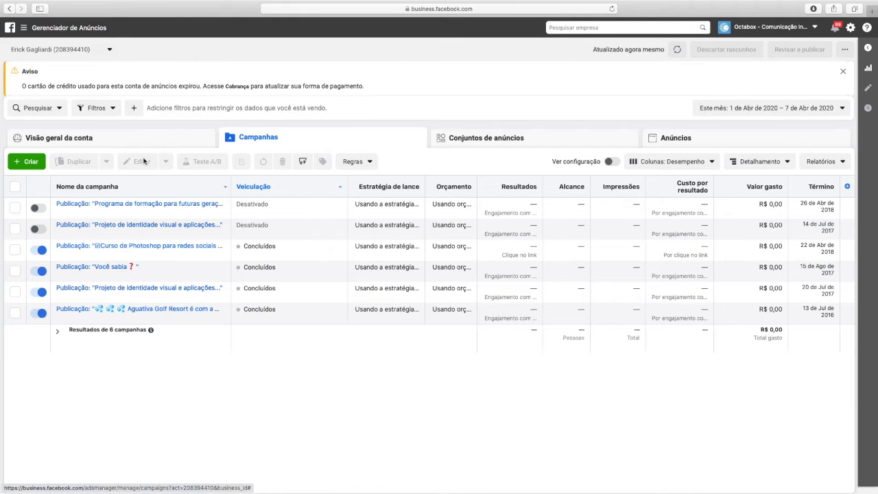
click(61, 30)
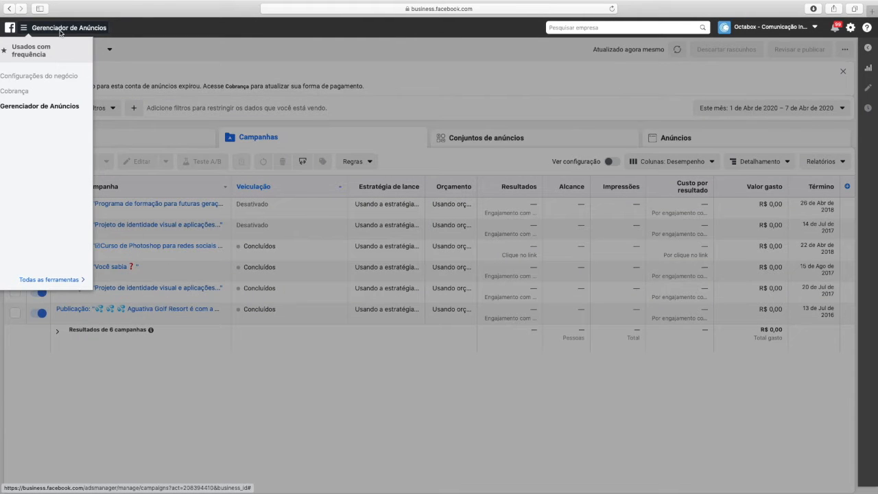
mouse_move(55, 281)
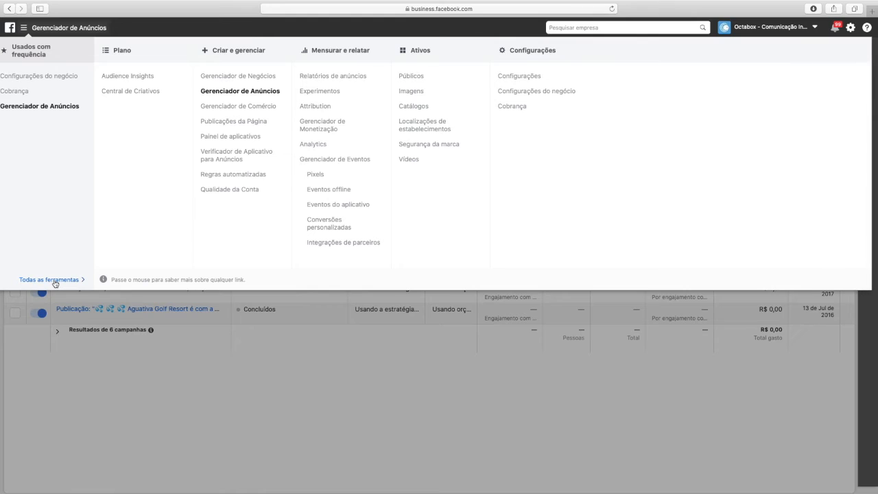
click(410, 77)
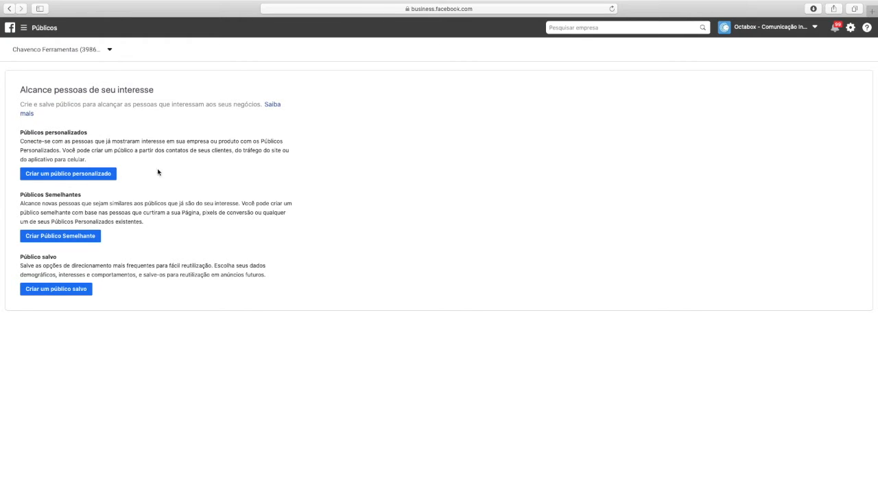
Step: Start a new saved audience named "Público Teste - 1" and check which custom audiences are available to add
click(63, 289)
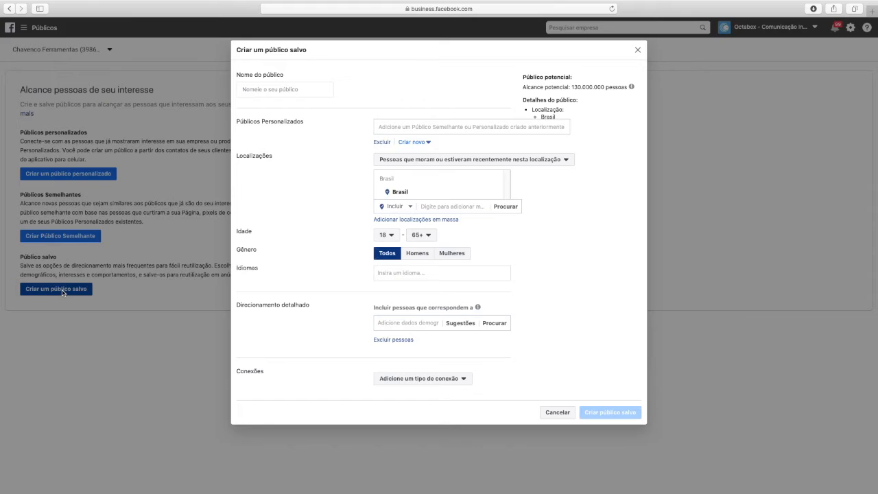
click(280, 90)
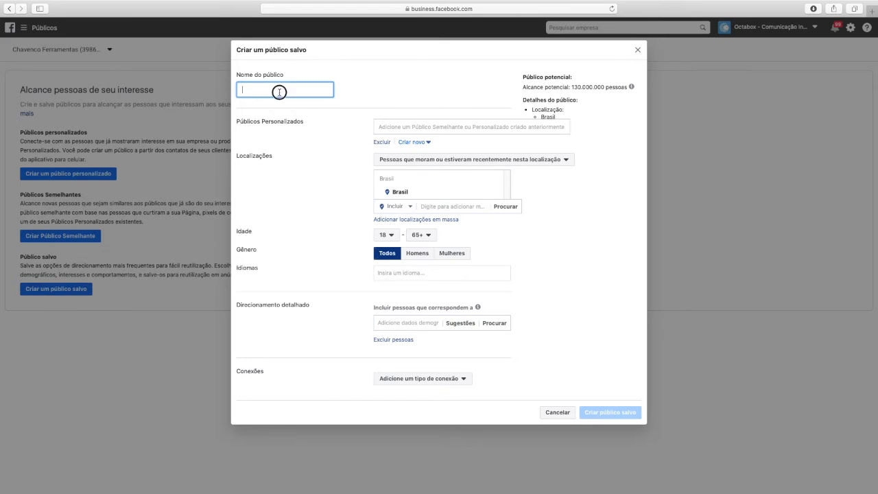
text(Público Teste)
text(- )
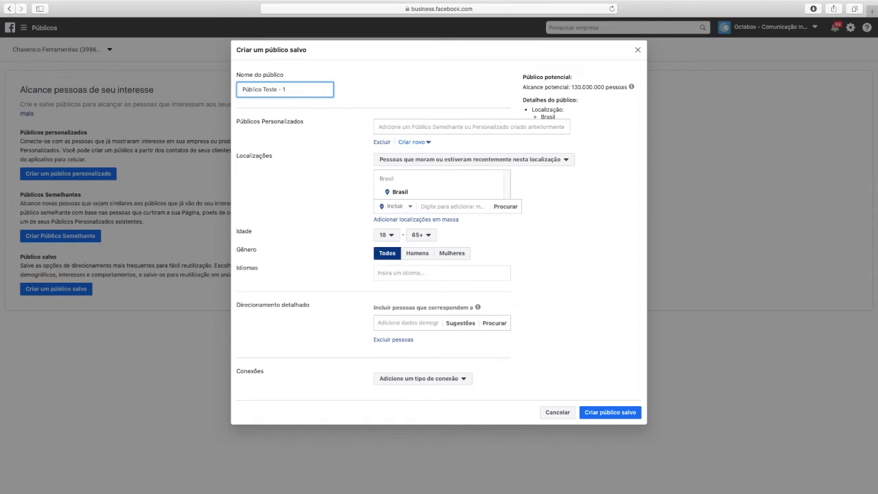
text(1)
click(445, 127)
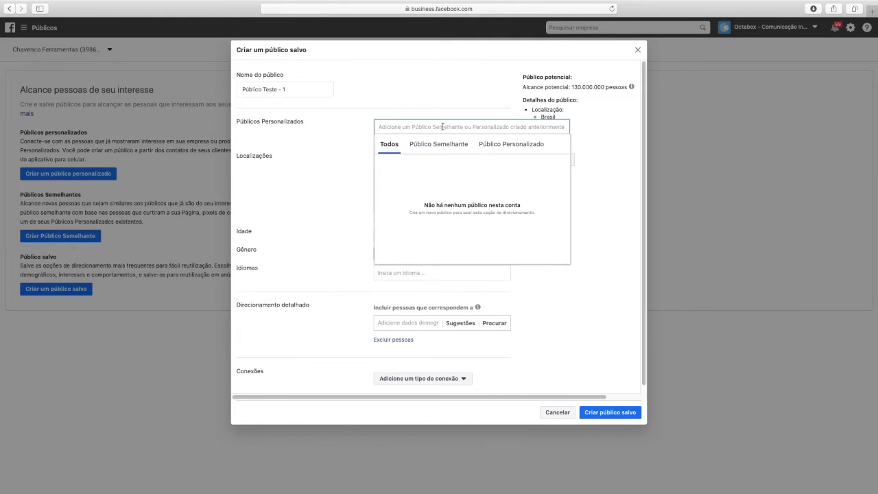
click(331, 139)
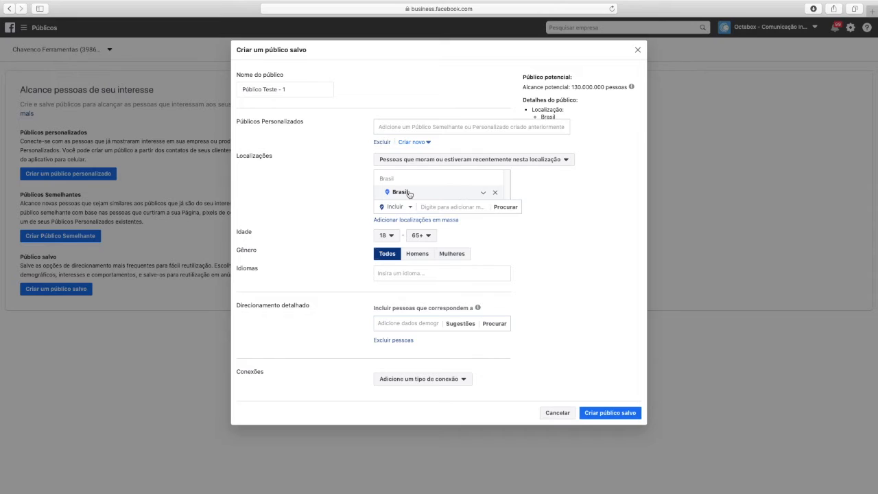
Step: Replace the audience's Brasil location with the city of Maringá, Paraná
click(495, 194)
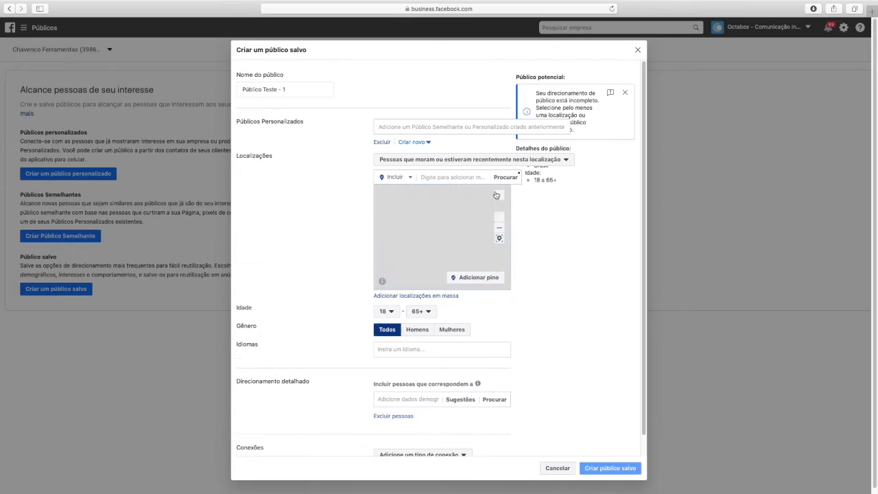
click(449, 179)
text(Ma)
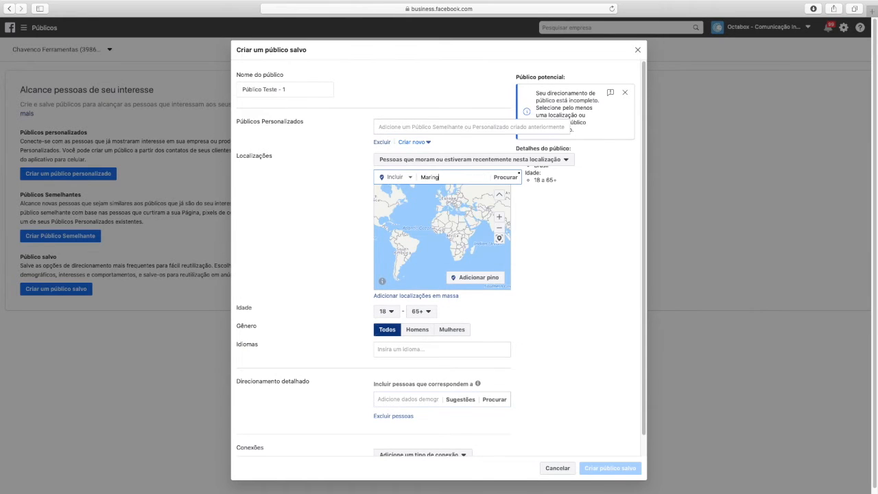
text(rina)
key(BackSpace)
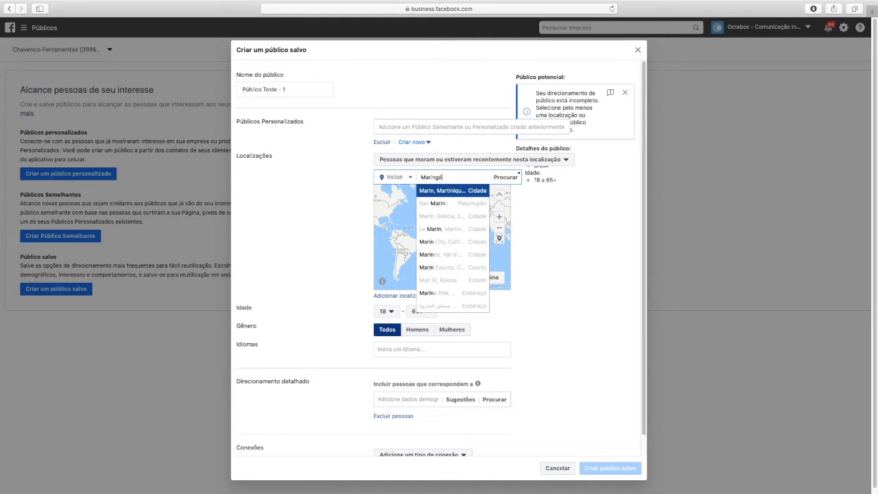
click(454, 191)
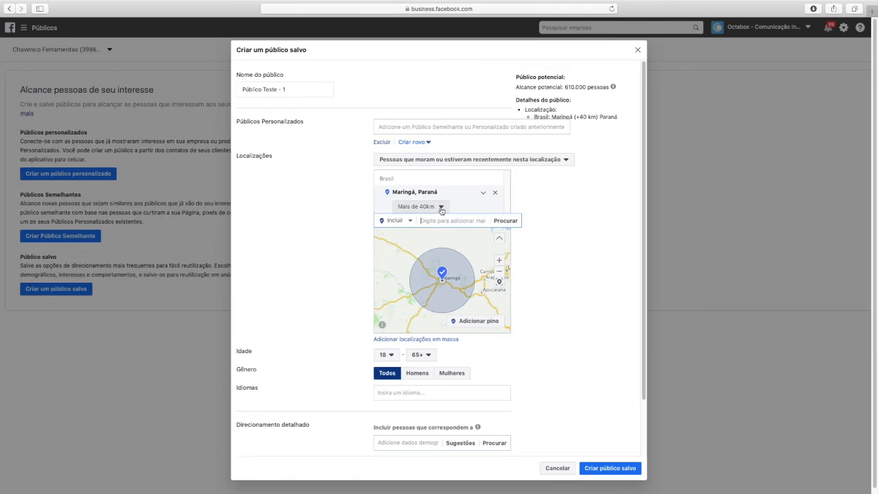
Step: Set the Maringá location's radius to 17 km and inspect the covered area on the map
click(499, 260)
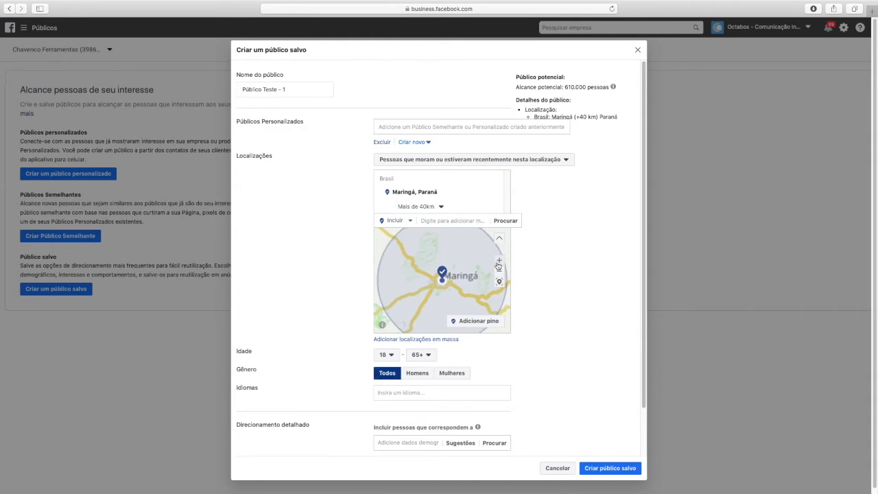
click(498, 264)
drag(458, 295, 421, 266)
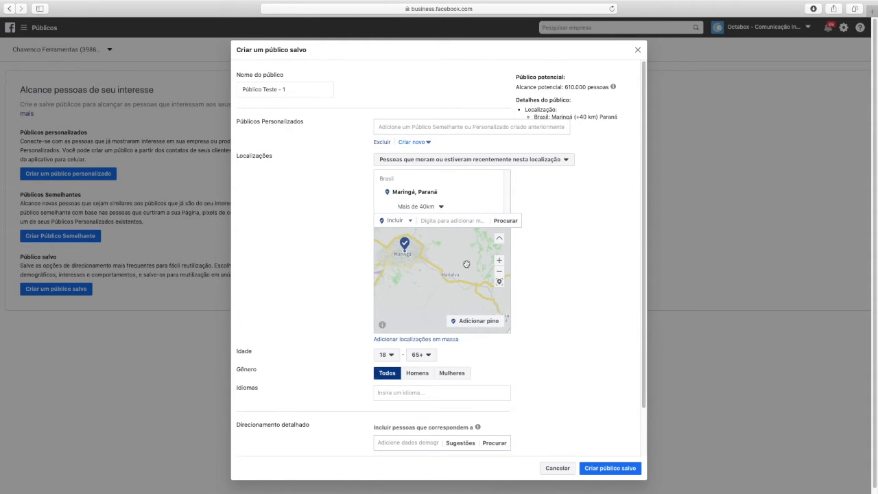
mouse_move(483, 288)
mouse_down()
mouse_move(421, 261)
mouse_move(471, 291)
mouse_up()
drag(418, 268, 418, 233)
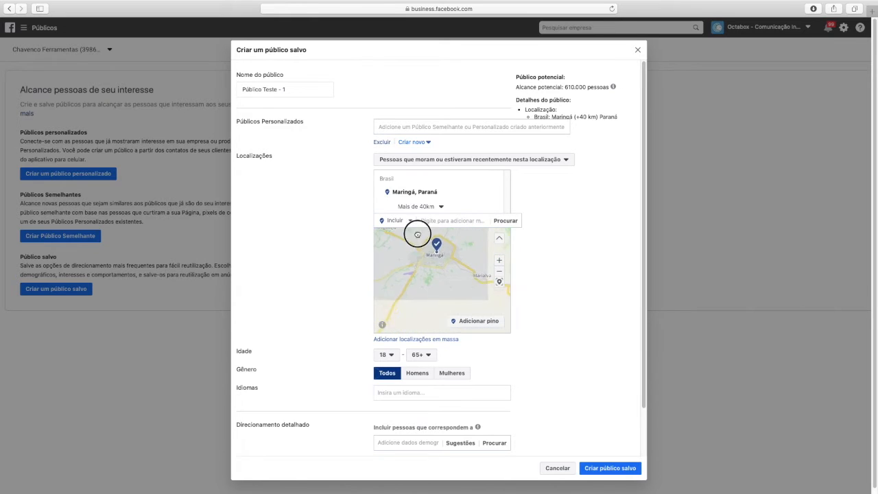
click(445, 212)
drag(421, 260, 397, 259)
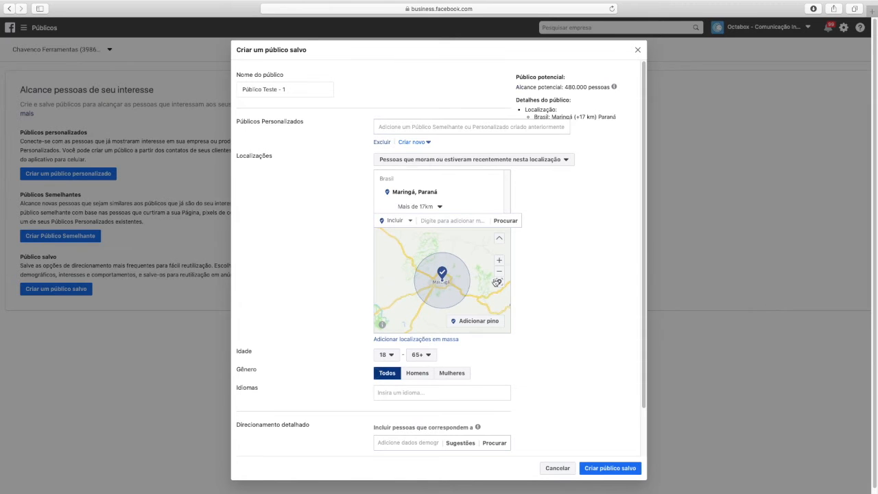
click(500, 261)
click(500, 260)
drag(449, 288, 405, 239)
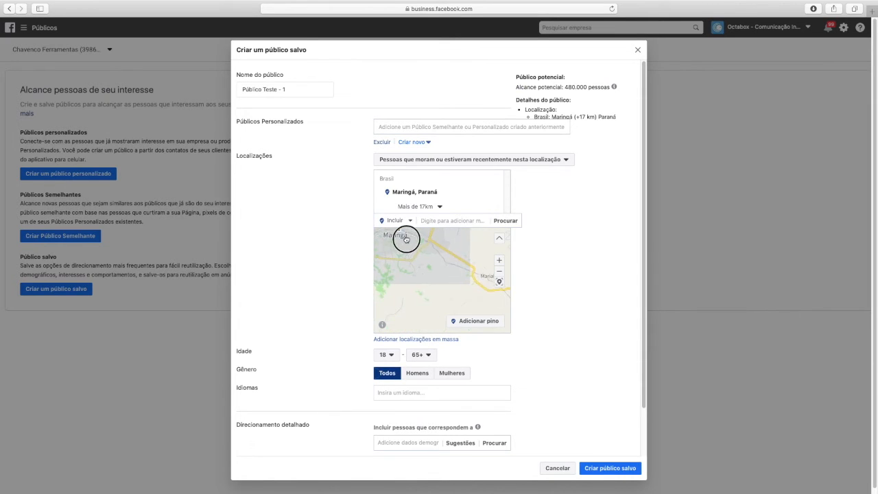
drag(462, 254, 476, 281)
mouse_move(416, 261)
mouse_down()
mouse_move(455, 286)
mouse_move(473, 232)
mouse_move(434, 250)
mouse_up()
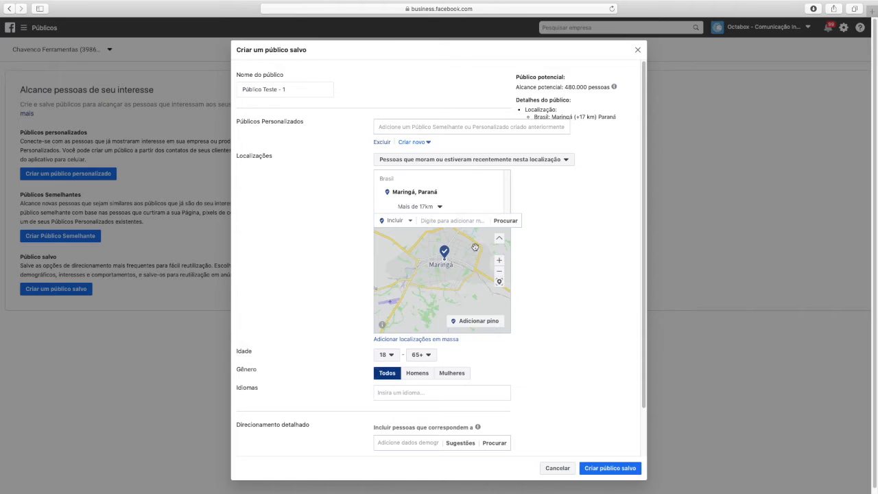
click(418, 206)
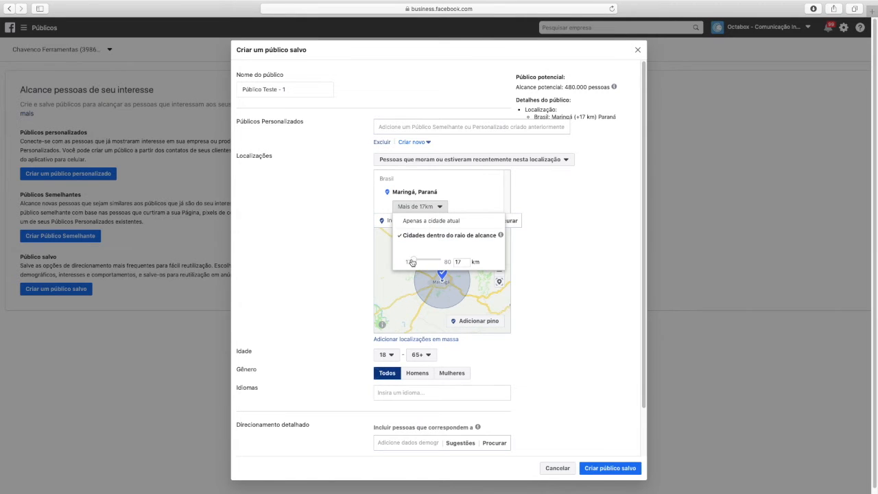
Step: Replace the Maringá city location with a map pin in the city centre and set its radius to 1 km
click(494, 192)
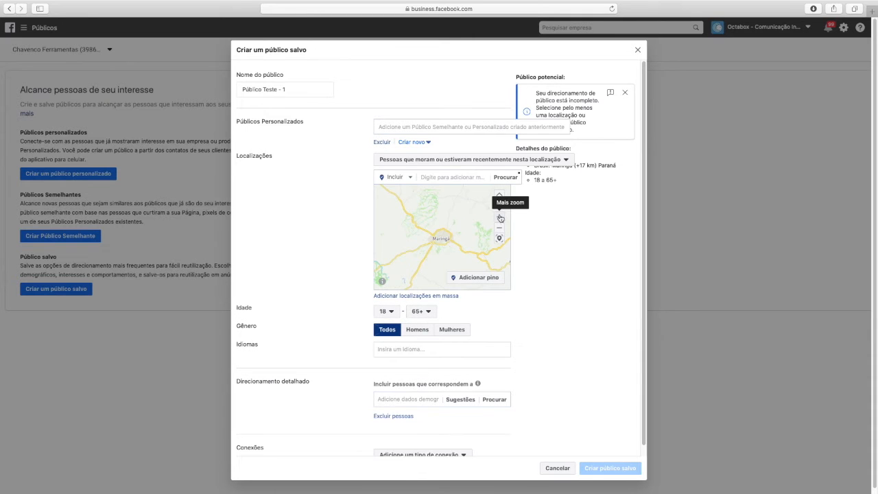
click(499, 217)
click(499, 218)
click(499, 218)
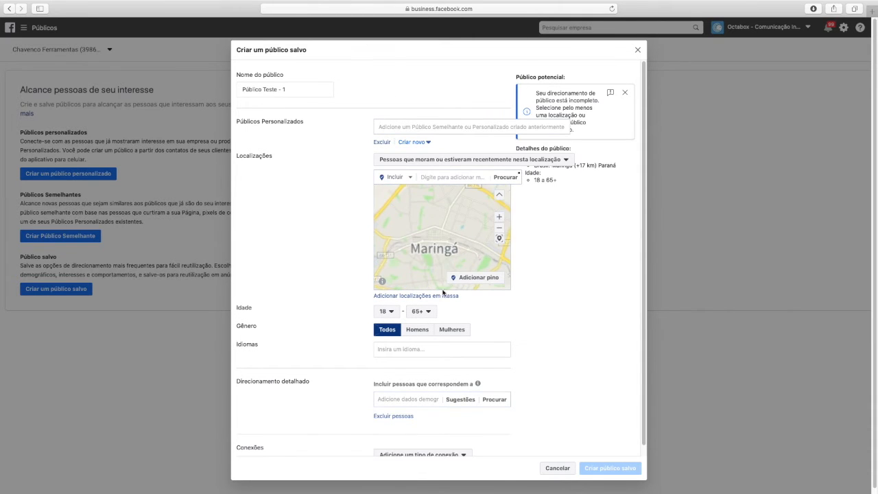
click(476, 281)
click(434, 246)
click(414, 206)
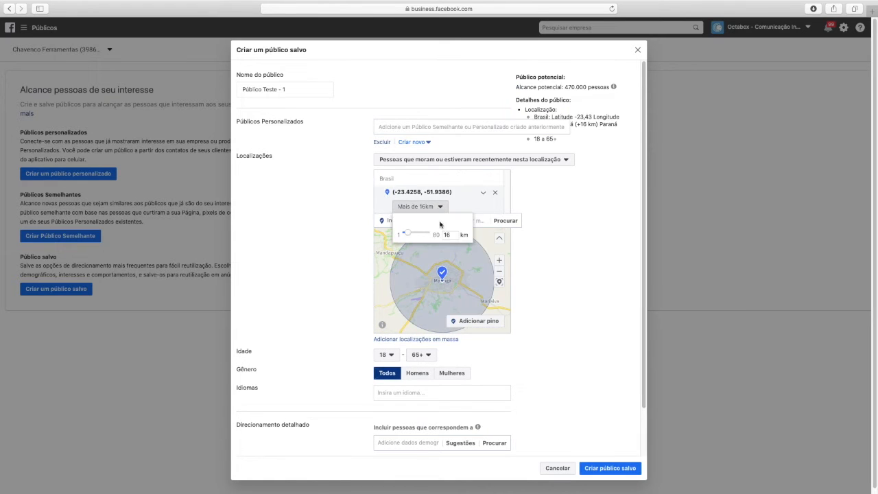
drag(407, 235, 402, 235)
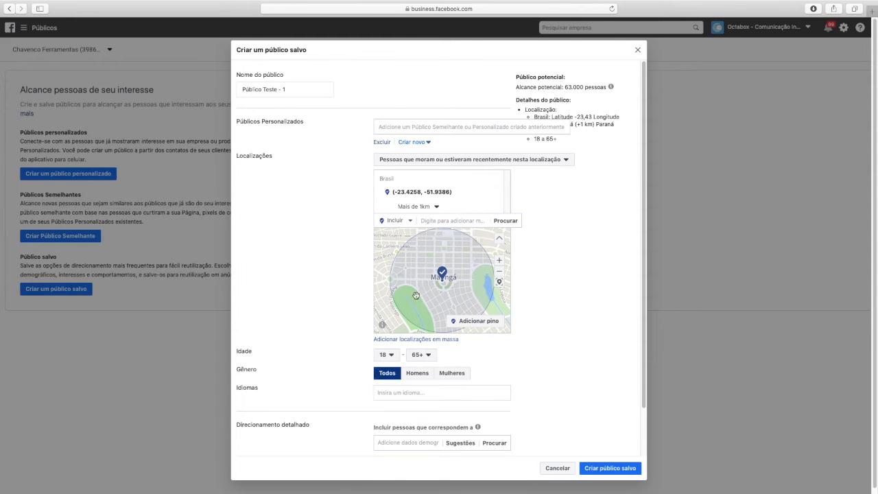
Step: Add a second map pin southeast of the existing pin in central Maringá
drag(467, 287, 443, 268)
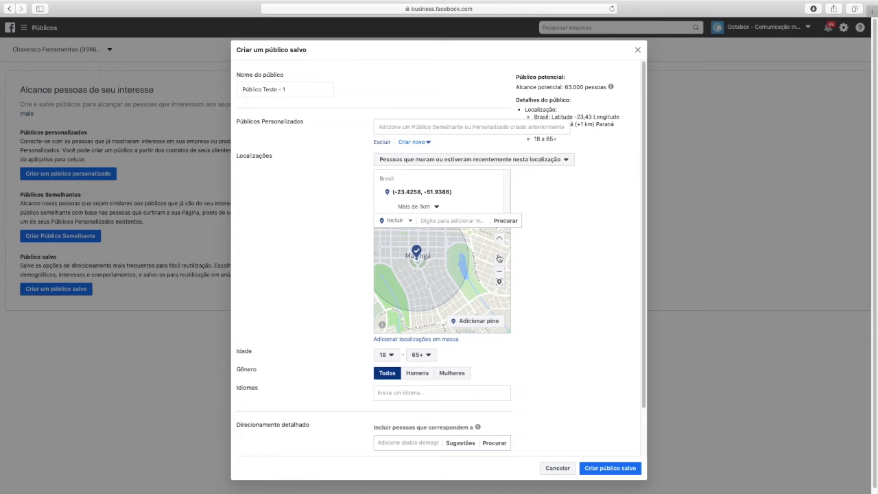
click(499, 261)
click(500, 271)
click(499, 271)
drag(453, 249, 427, 246)
drag(453, 280, 446, 228)
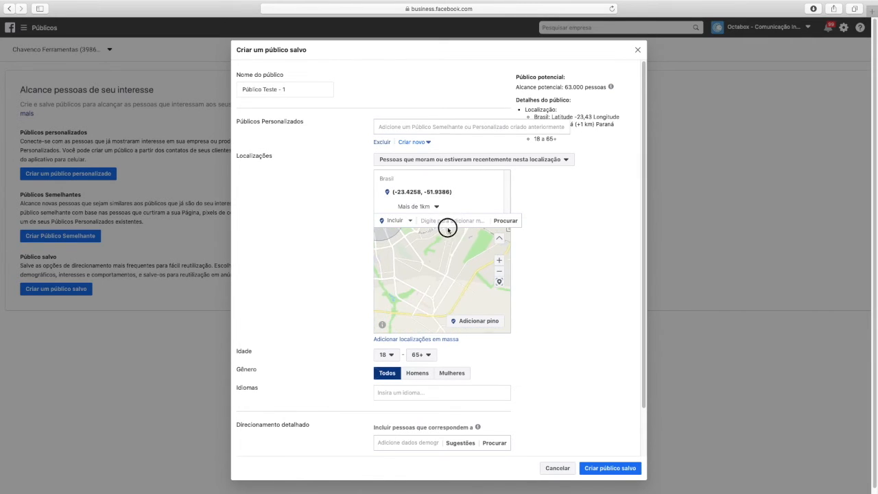
drag(441, 274, 441, 242)
click(497, 260)
click(496, 260)
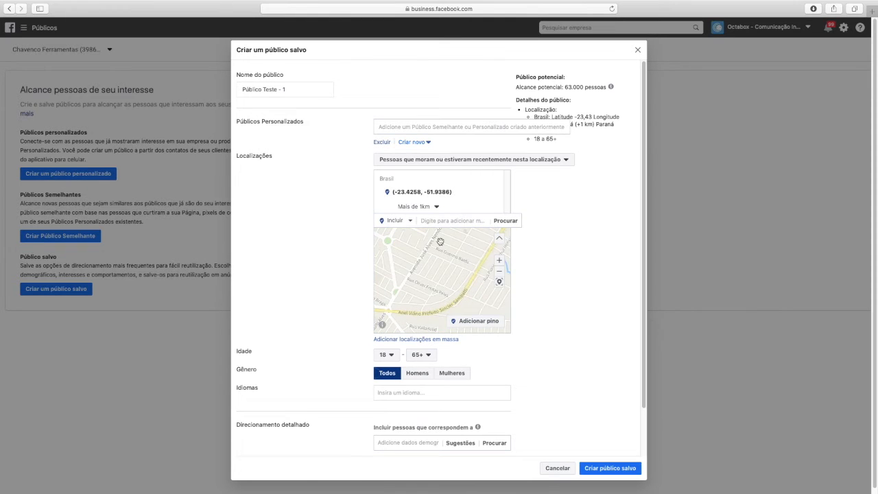
click(498, 271)
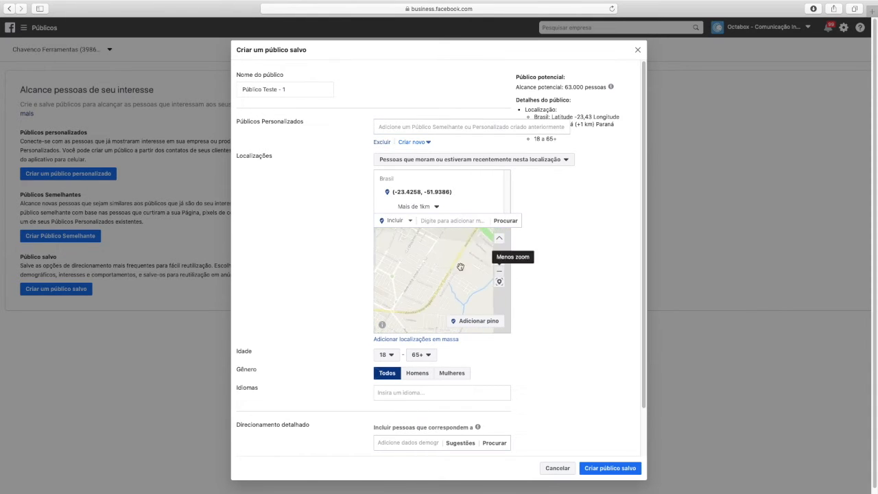
drag(456, 297, 504, 314)
click(490, 321)
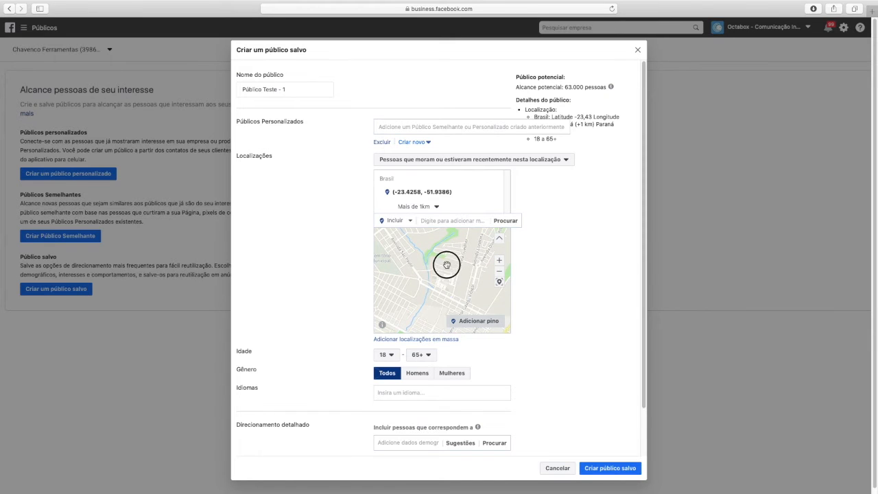
click(478, 321)
click(451, 279)
click(436, 289)
click(446, 296)
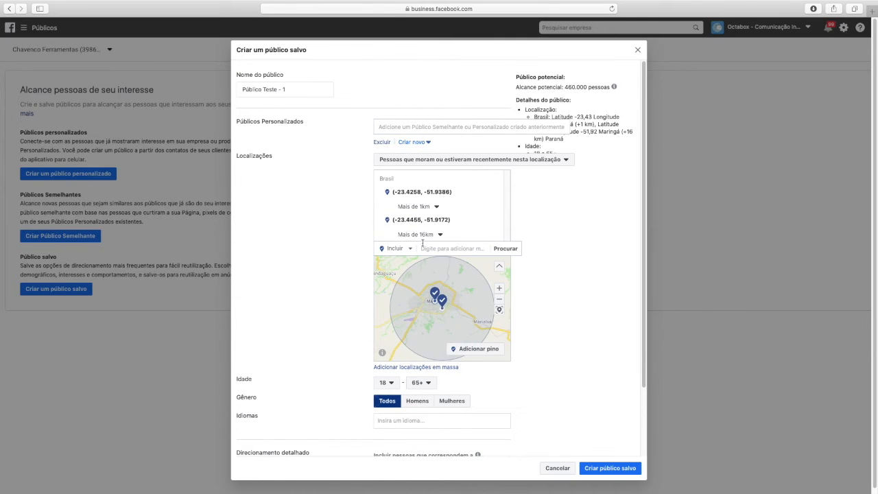
Step: Set the second pin's radius to 1 km and inspect both covered areas on the map
click(439, 235)
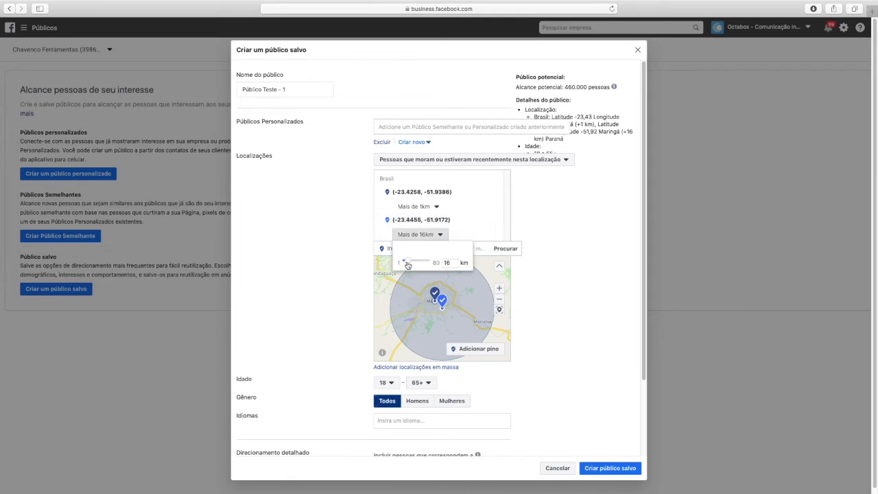
drag(407, 265, 265, 262)
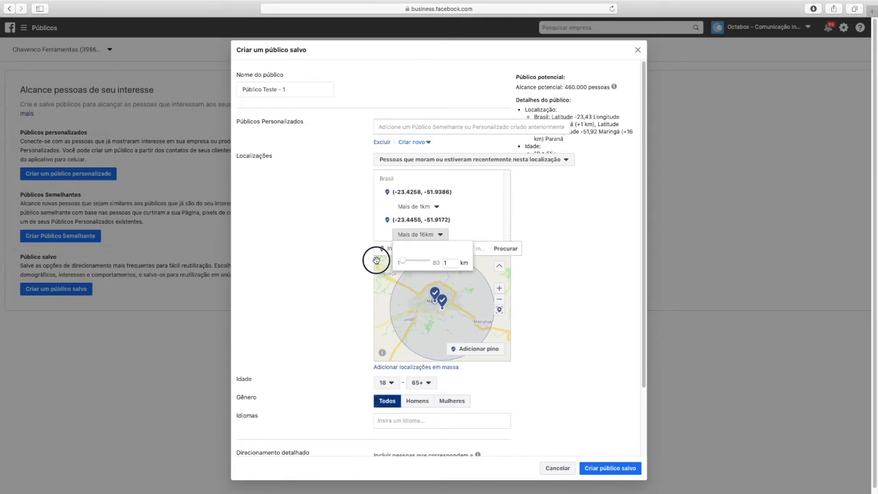
click(499, 299)
click(499, 299)
drag(454, 274, 413, 282)
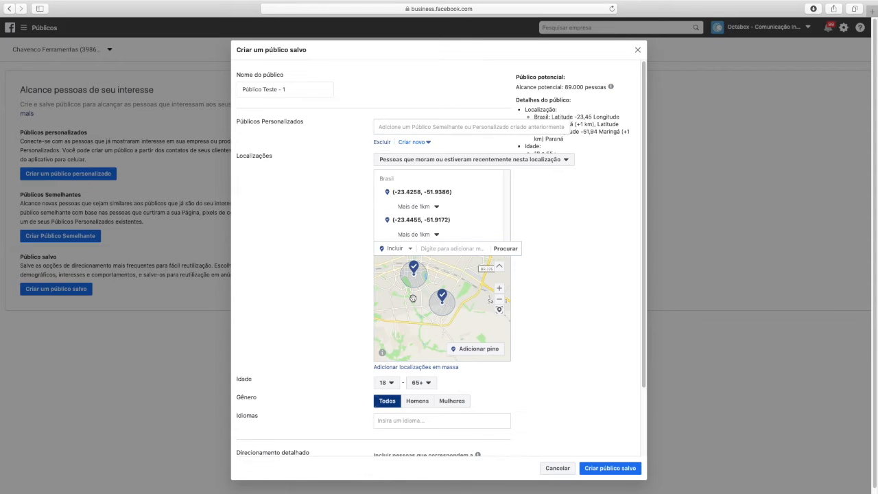
Step: Remove both map pins from the audience's locations
click(496, 223)
mouse_move(502, 198)
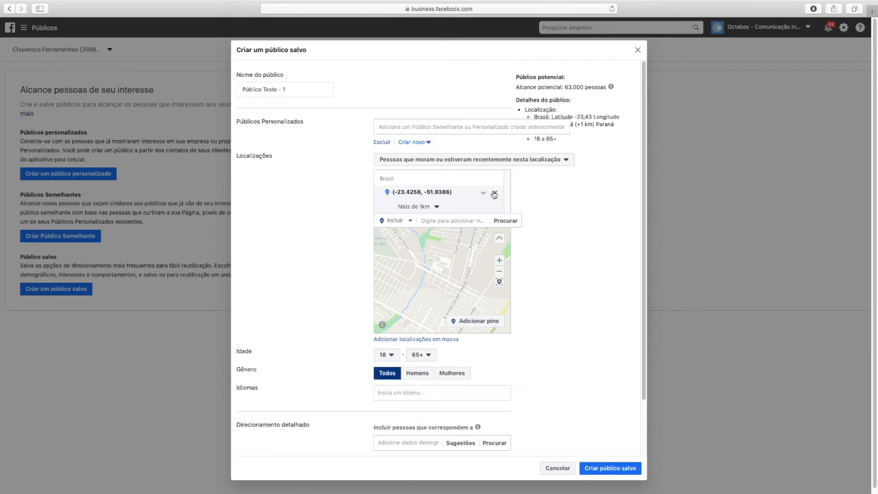
click(494, 195)
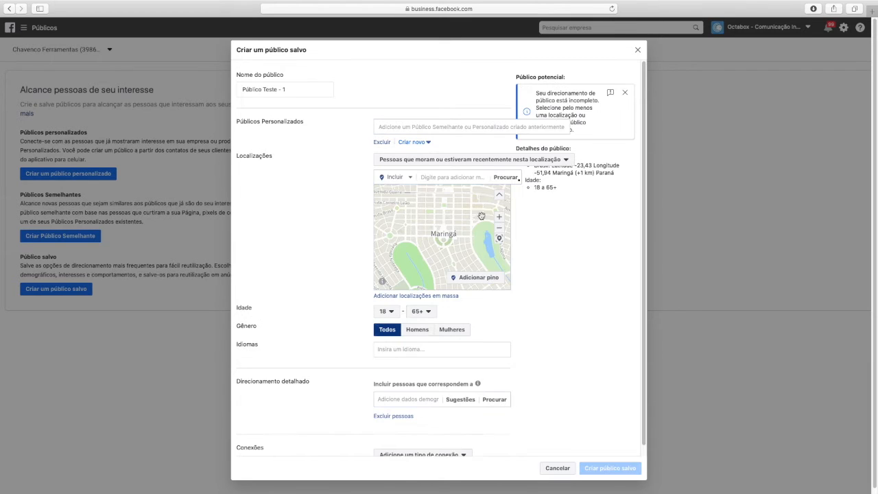
Step: Add the city of Maringá, Paraná as the audience's location with a radius of 17 km
click(456, 178)
text(Marin)
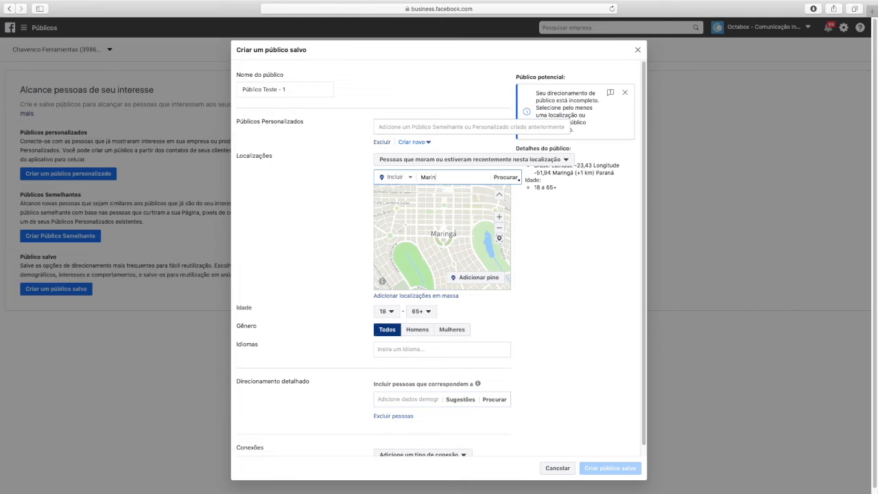
text(gá)
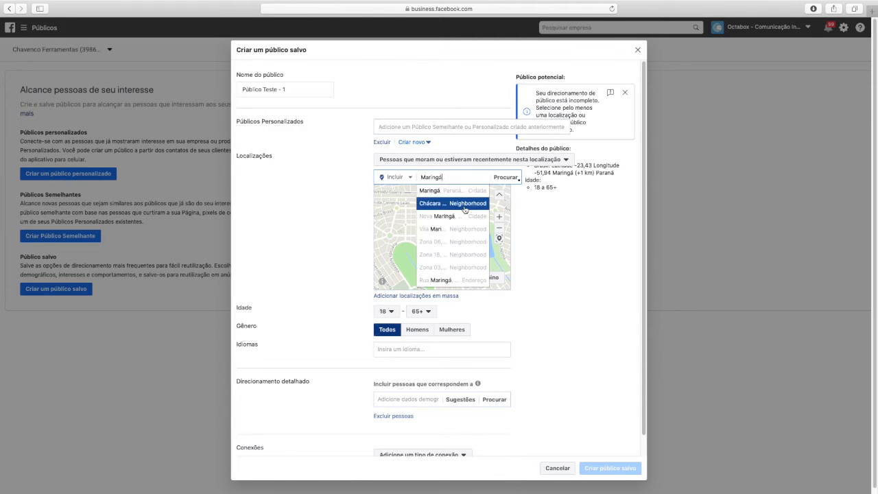
click(444, 191)
click(440, 207)
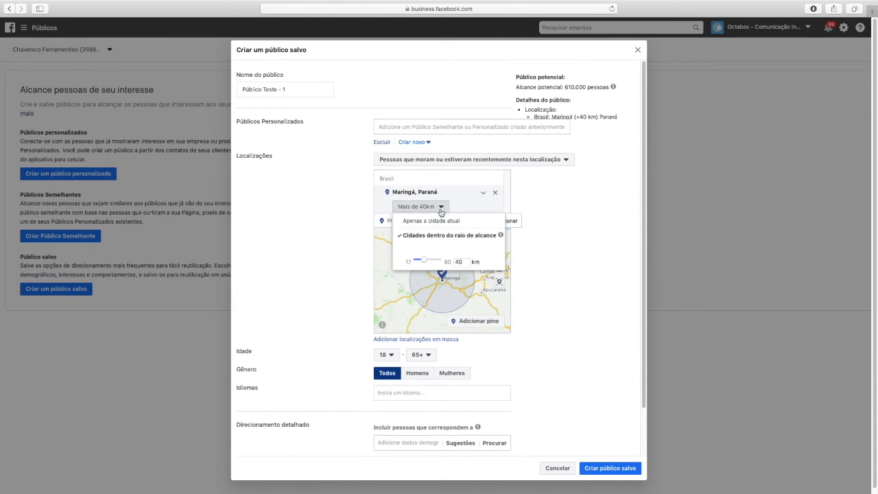
drag(428, 262, 369, 259)
click(520, 300)
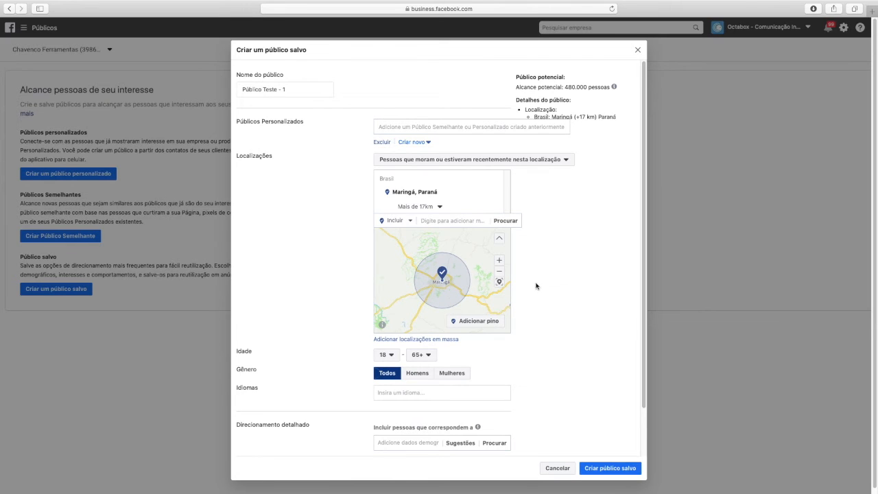
Step: Set the audience's age range to 17 through 35
scroll(520, 317, down, 2)
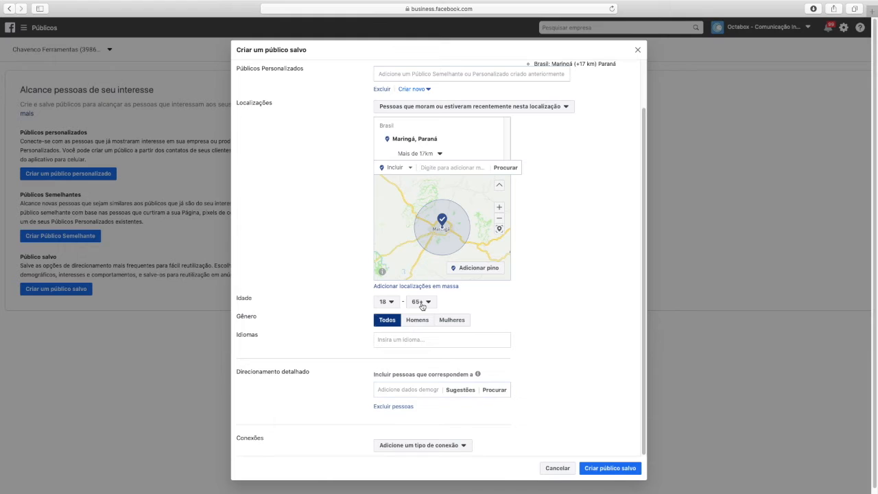
click(385, 302)
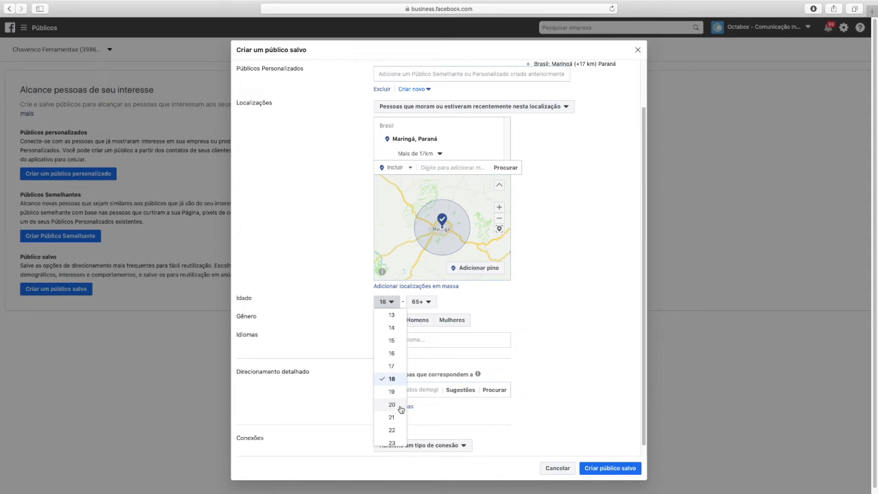
click(396, 367)
click(417, 306)
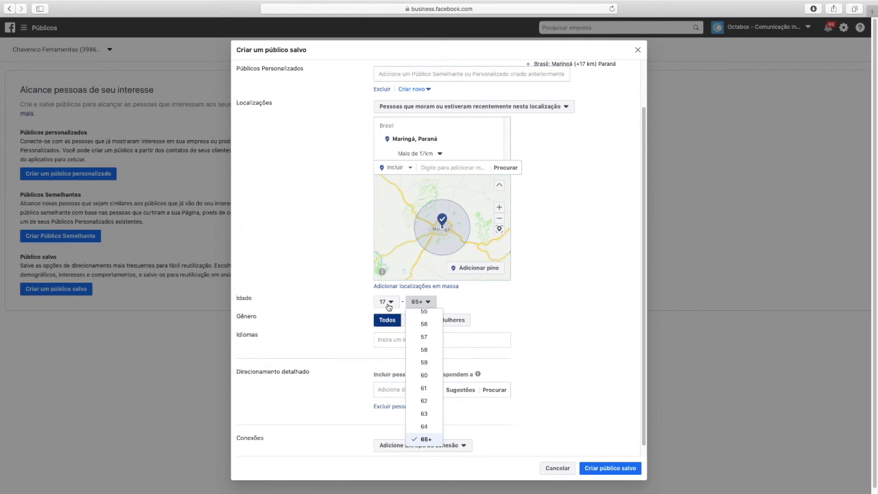
scroll(439, 366, up, 10)
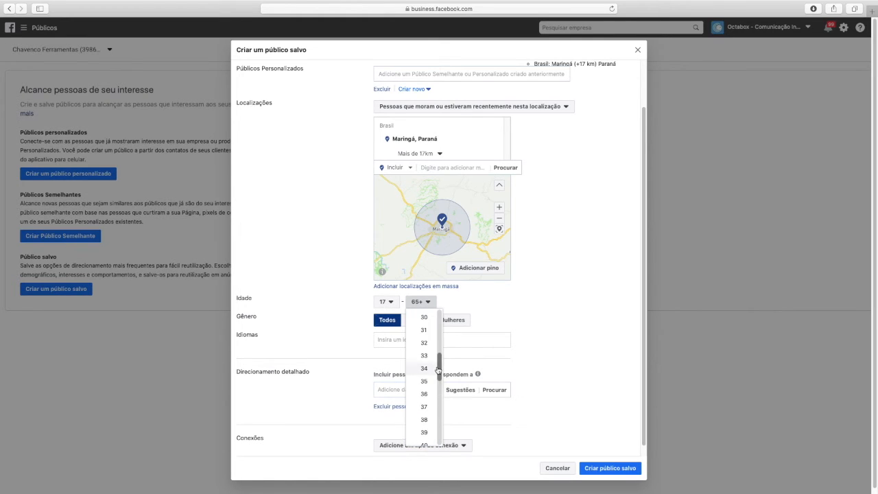
click(426, 381)
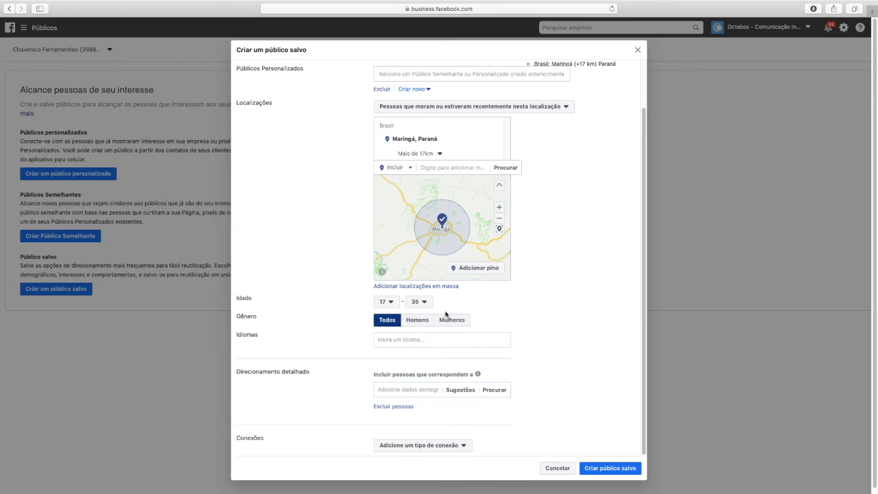
Step: Check the audience's potential reach for the chosen location and age range
mouse_move(642, 242)
mouse_down()
mouse_move(647, 201)
mouse_move(647, 231)
mouse_up()
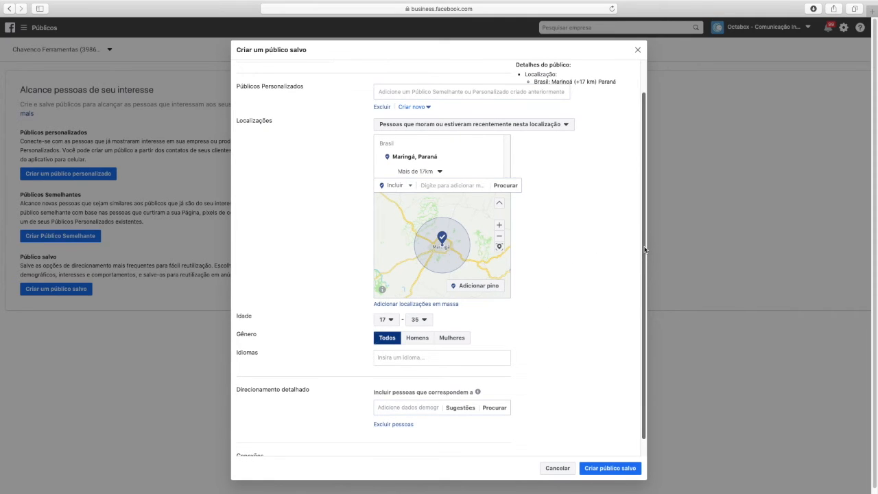
drag(645, 250, 649, 189)
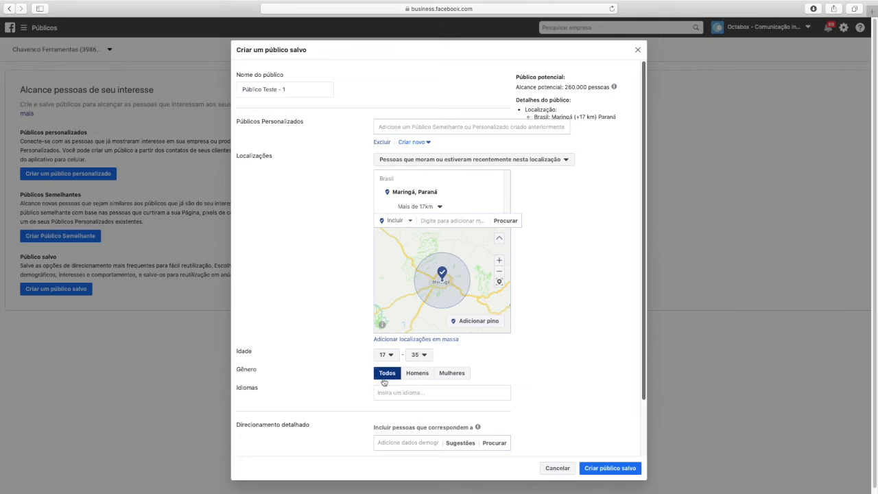
double_click(576, 91)
Step: Add the interest "Graduação" to the detailed targeting and check the audience's potential reach
scroll(559, 283, down, 2)
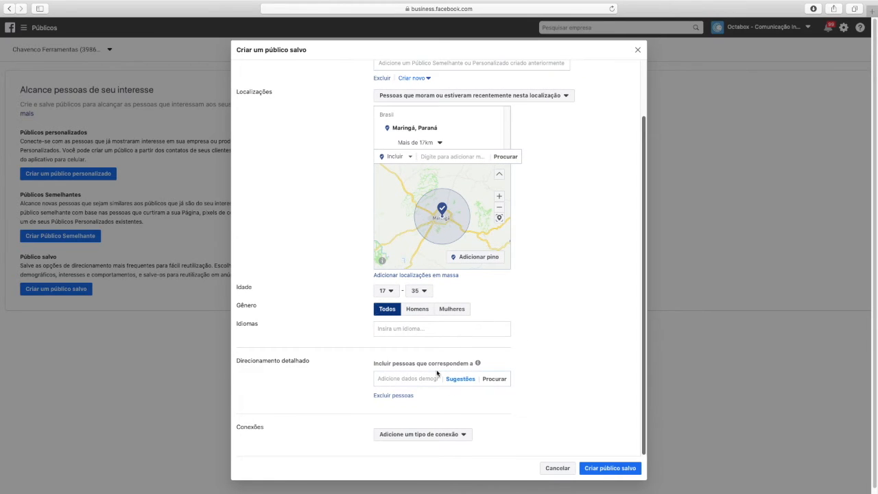
scroll(448, 378, up, 1)
click(408, 390)
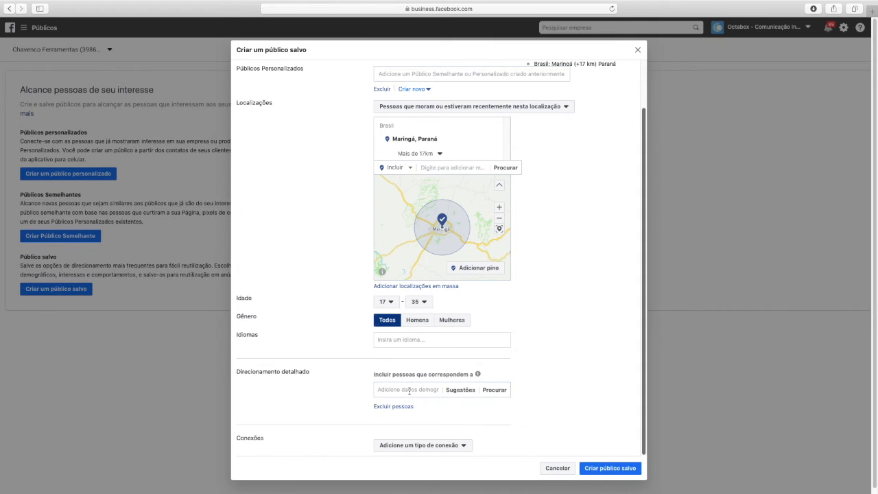
text(Gradua)
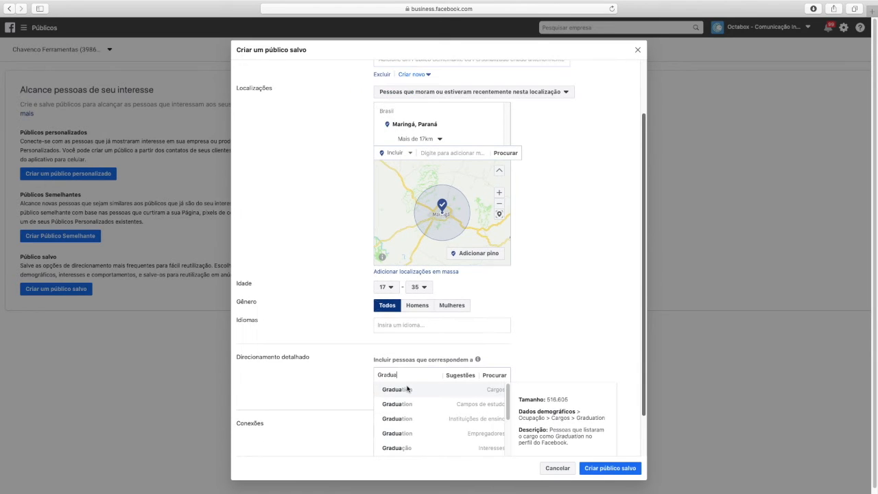
text(ç)
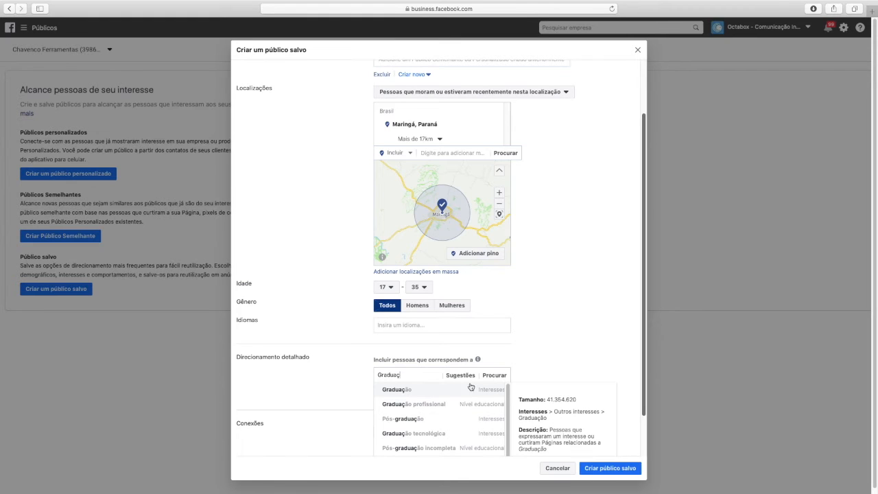
click(423, 392)
scroll(526, 310, up, 3)
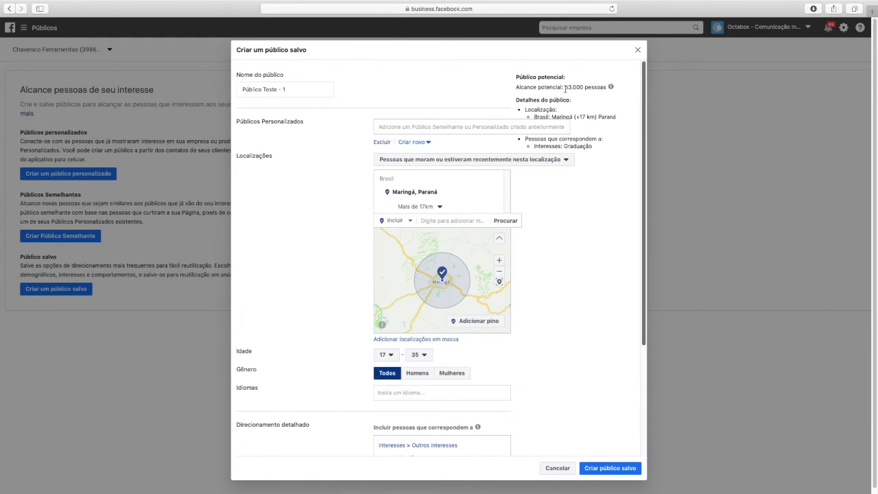
double_click(567, 87)
Step: Add the interest "Marketing" to the included detailed targeting and check the potential reach again
drag(644, 217, 644, 314)
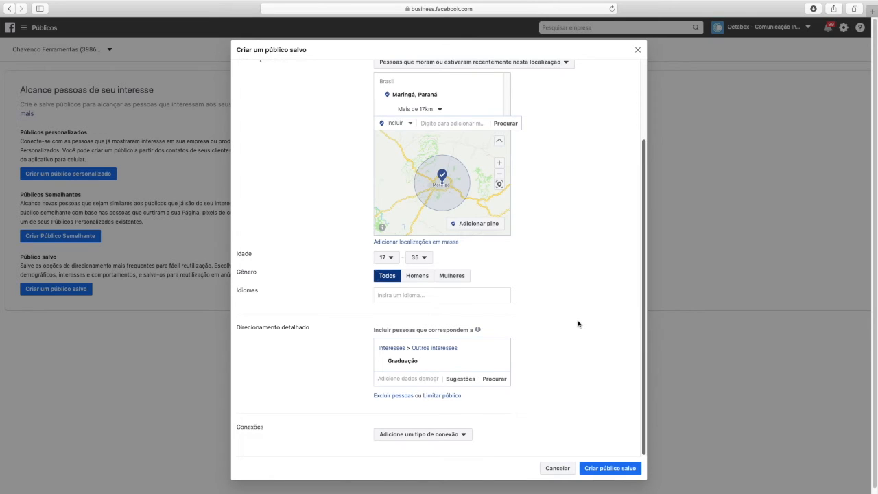
click(410, 386)
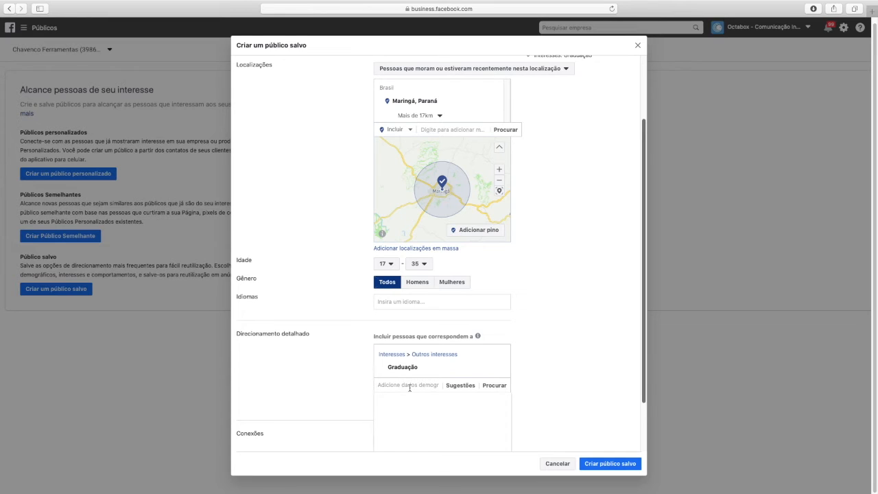
text(Marketing)
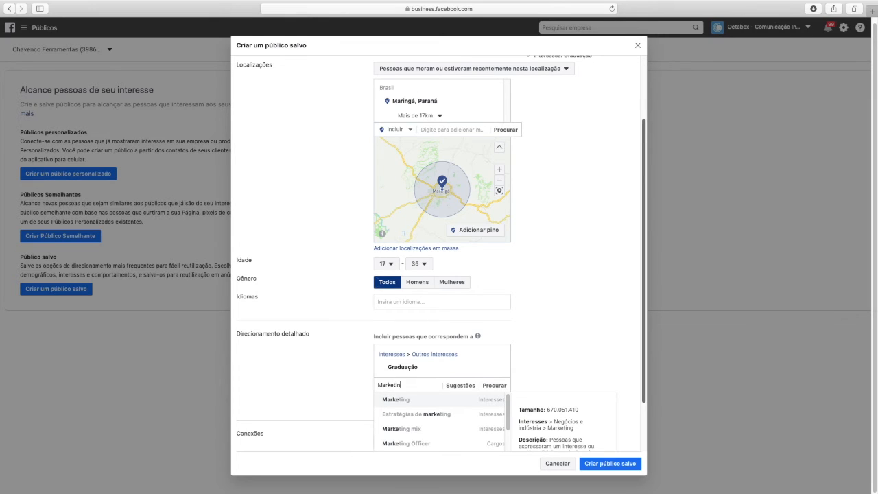
click(434, 399)
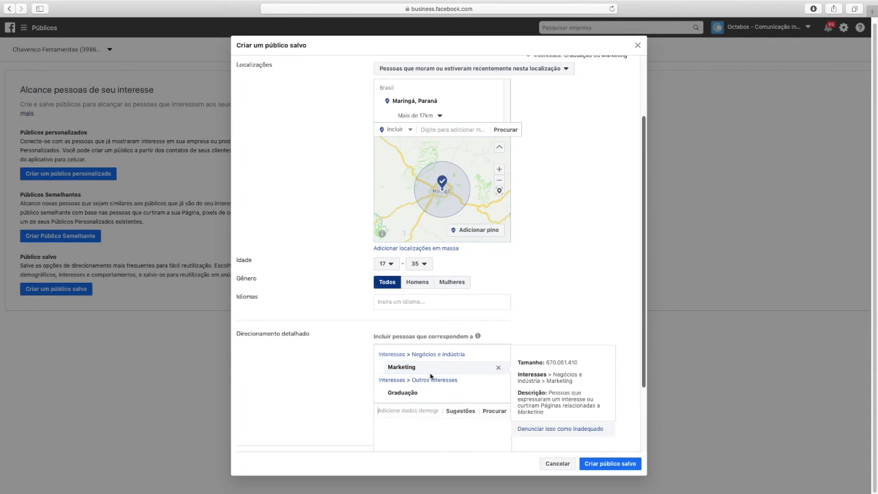
scroll(399, 382, up, 3)
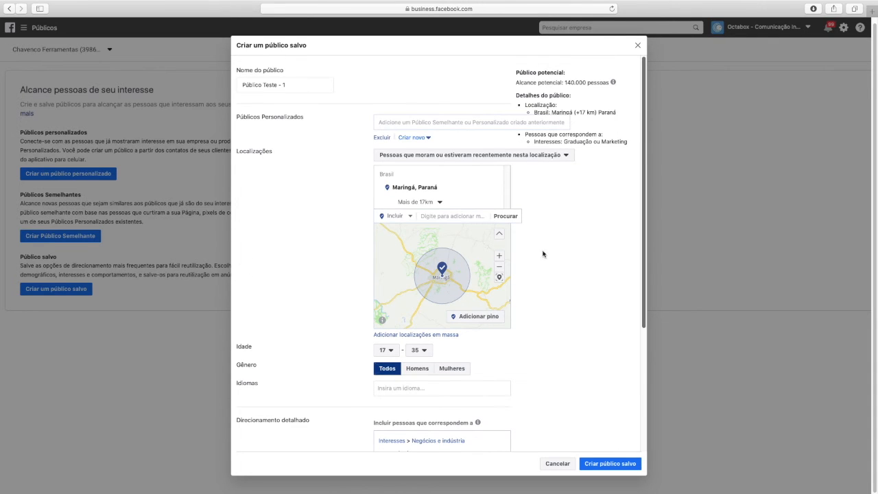
double_click(566, 82)
Step: Add the job title "Marketing Assistant" to the people included in the detailed targeting
scroll(527, 255, down, 3)
click(415, 386)
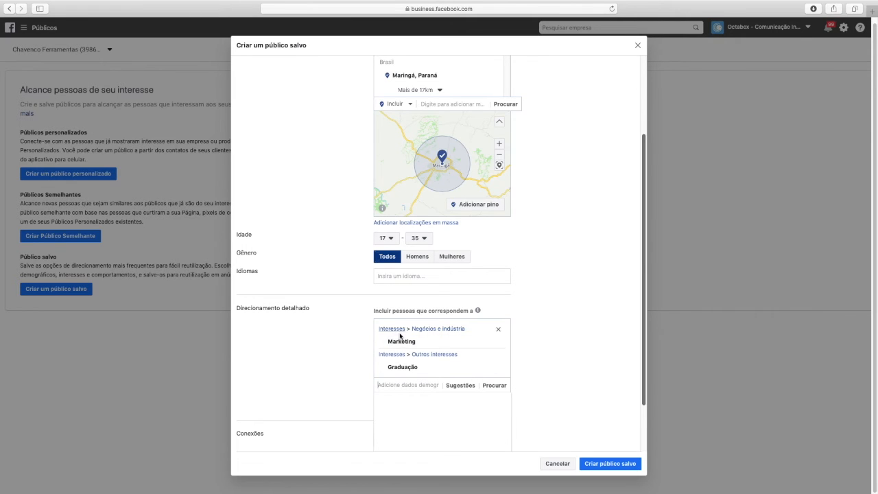
mouse_move(405, 343)
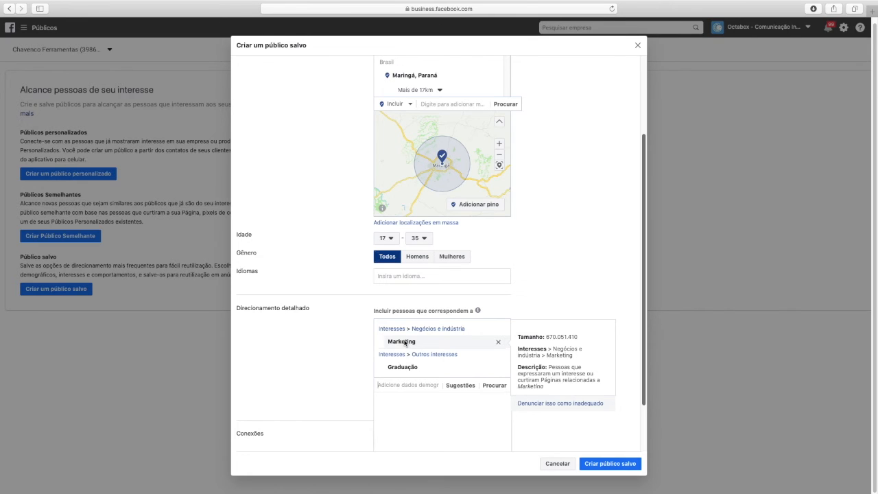
click(408, 385)
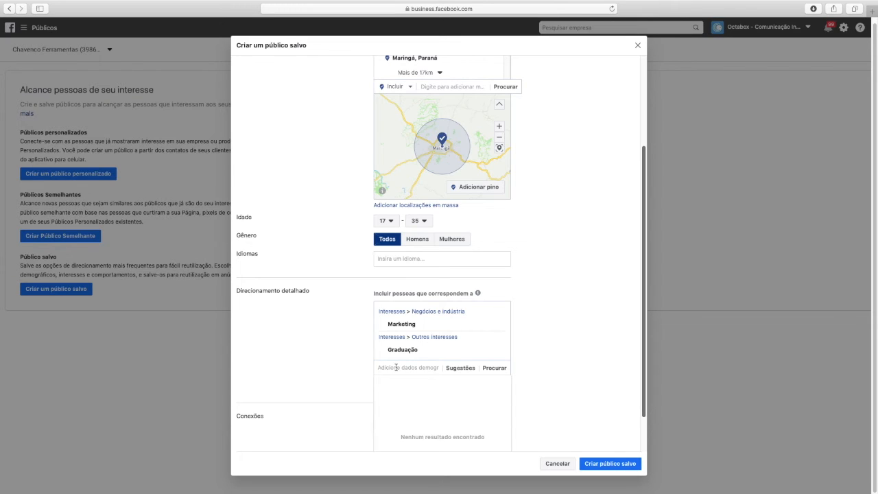
text(Marketing)
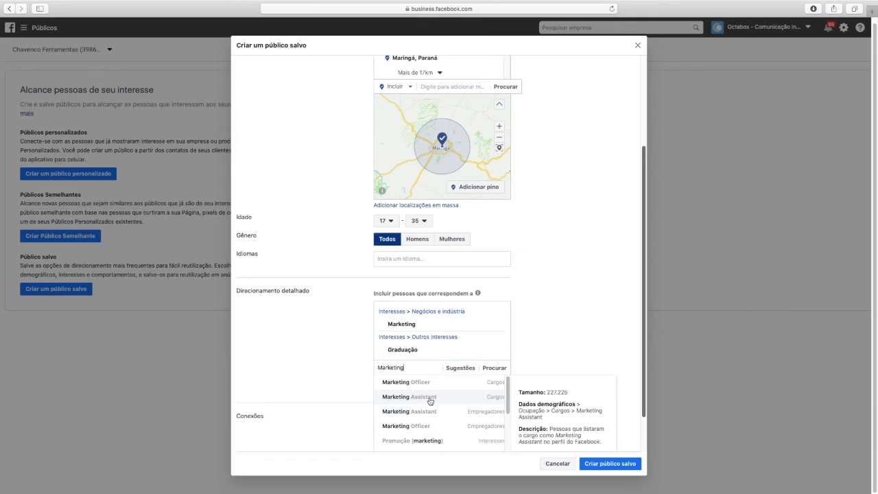
click(432, 399)
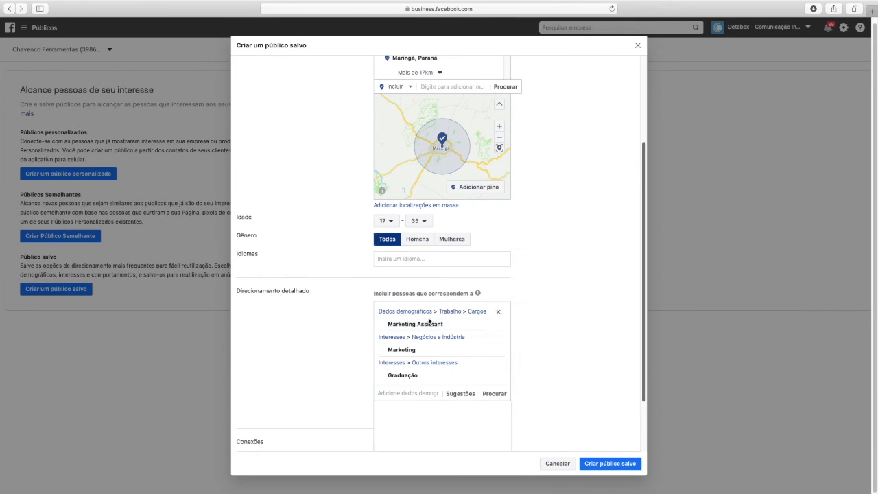
Step: Add the suggested interests "Ensino superior", "Marketing de mídia social" and "Marketing digital" to the included detailed targeting
mouse_move(442, 323)
mouse_move(478, 294)
mouse_move(418, 376)
click(467, 398)
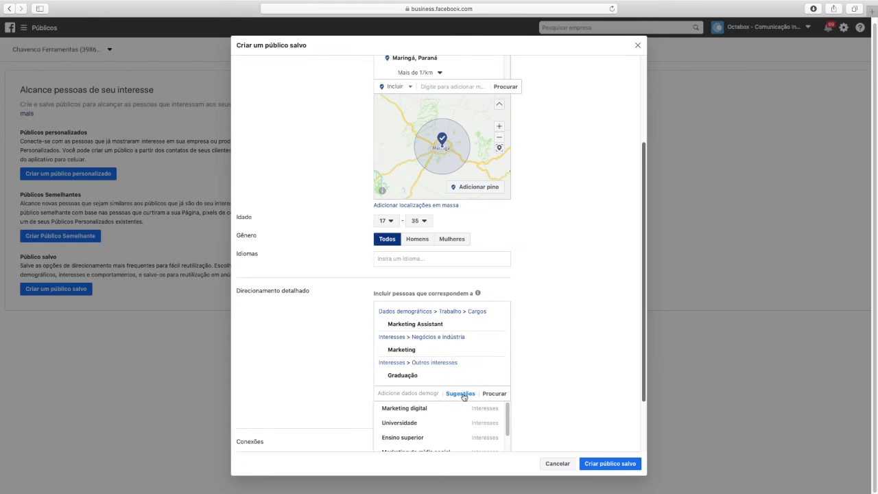
click(422, 445)
click(434, 437)
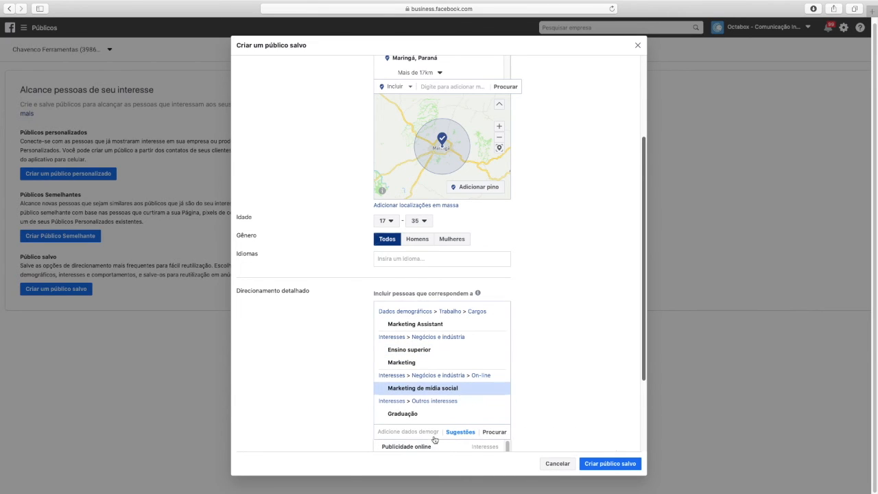
scroll(444, 425, down, 1)
scroll(435, 435, down, 1)
click(414, 444)
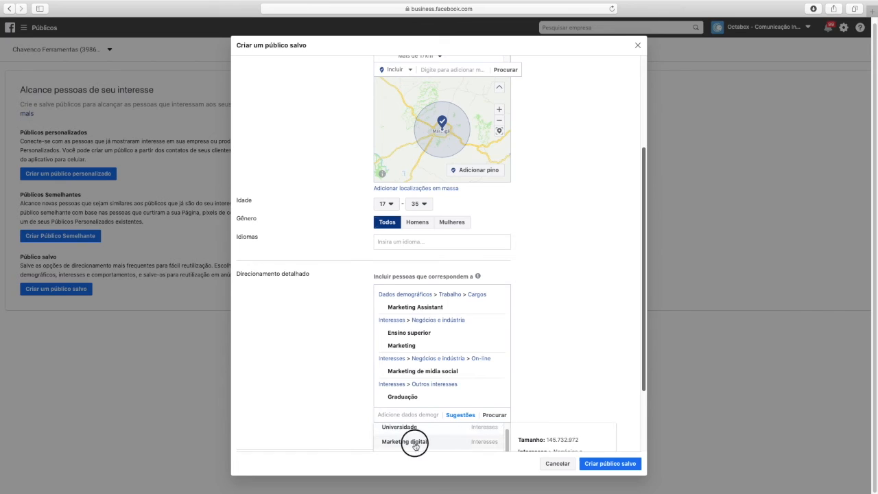
click(539, 388)
scroll(539, 388, down, 1)
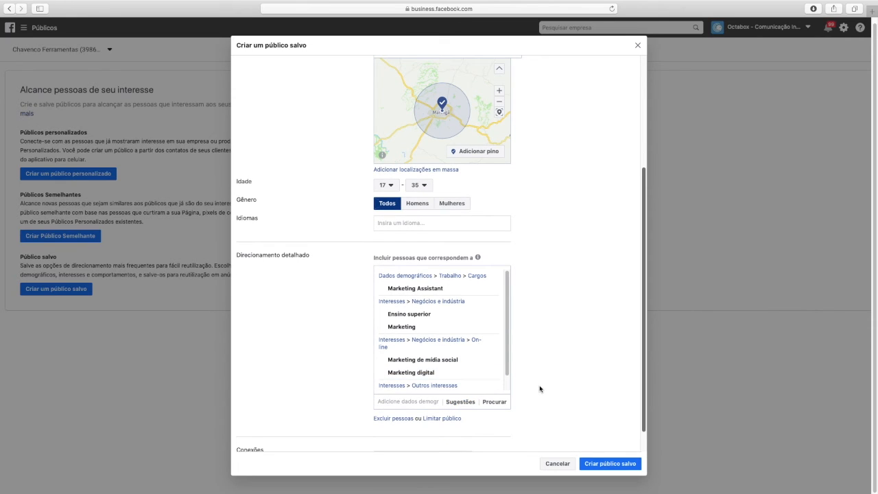
scroll(539, 389, down, 1)
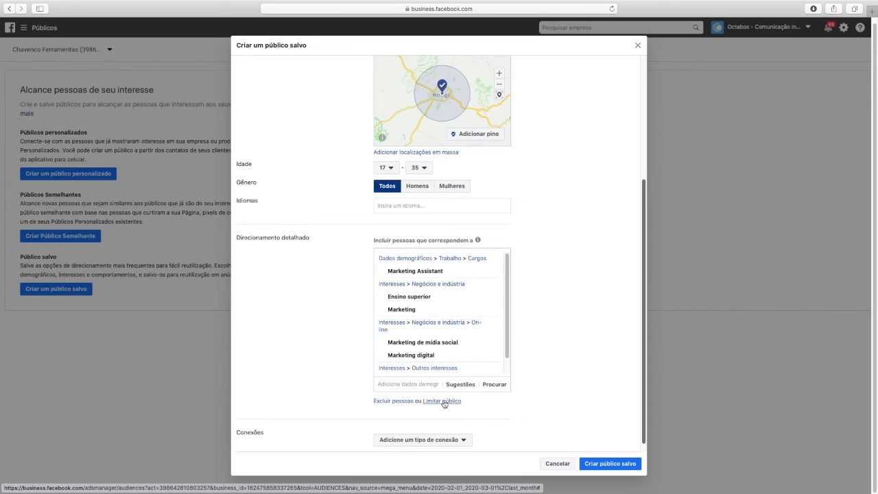
click(393, 401)
scroll(393, 405, down, 1)
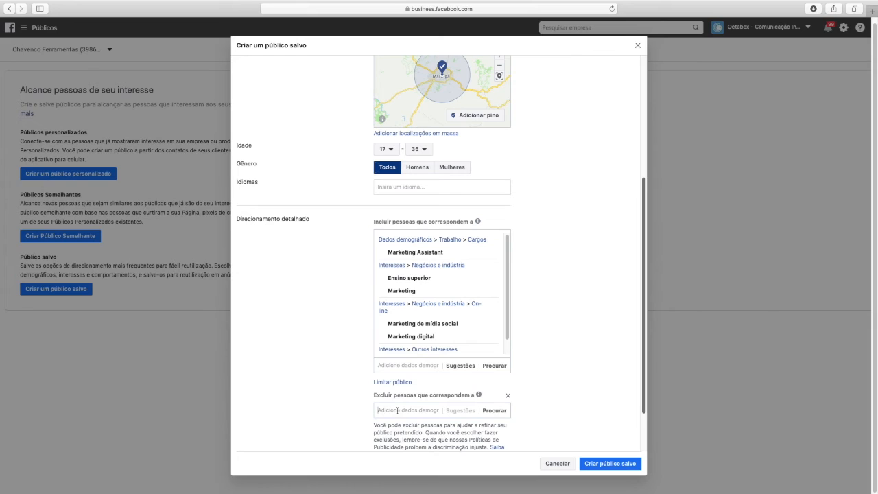
click(509, 396)
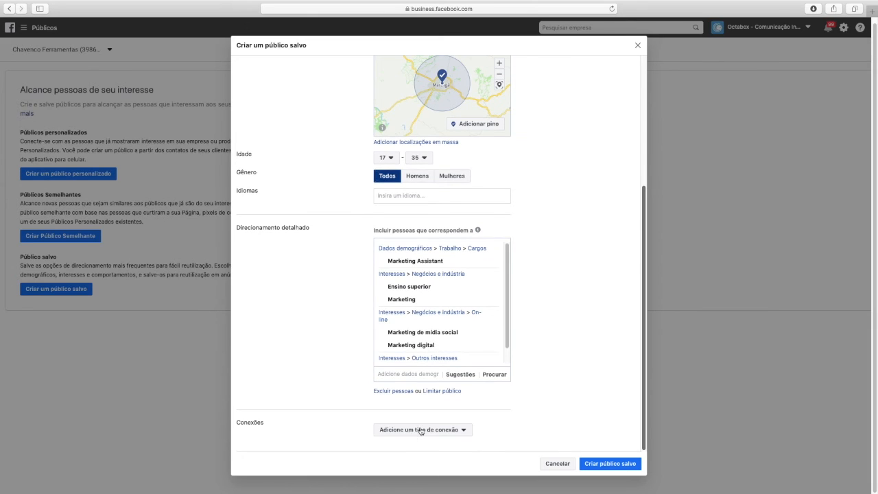
Step: Examine the connection types offered for pages, apps and events without choosing one
click(439, 430)
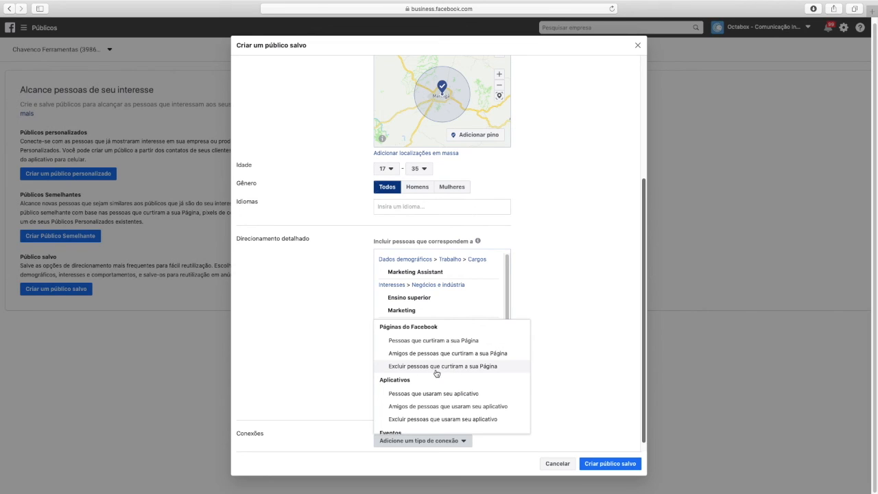
scroll(436, 373, down, 1)
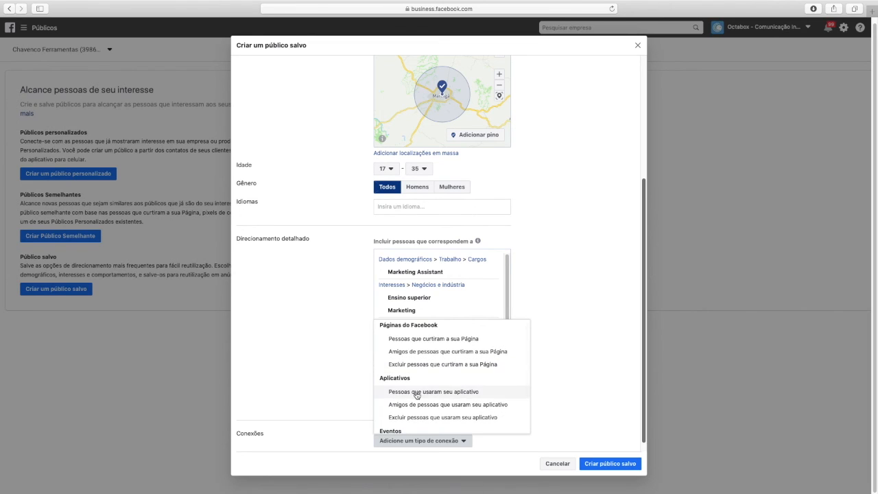
scroll(415, 391, down, 2)
scroll(428, 395, down, 4)
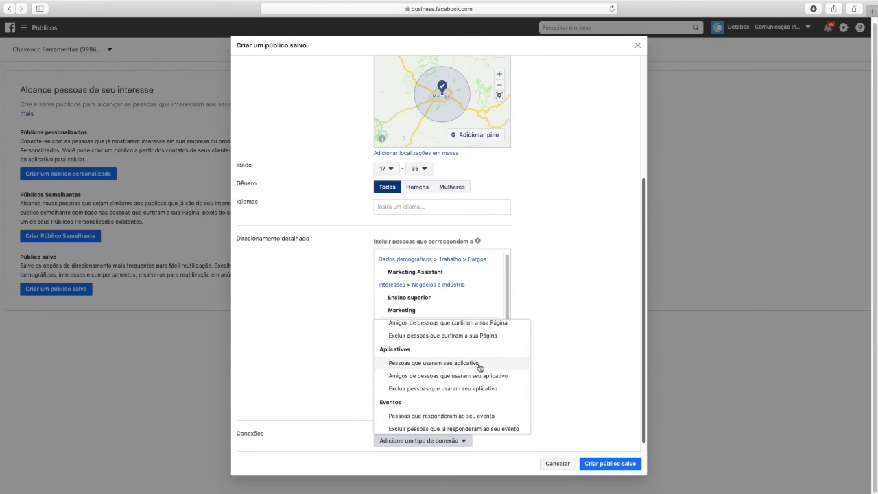
scroll(475, 382, down, 4)
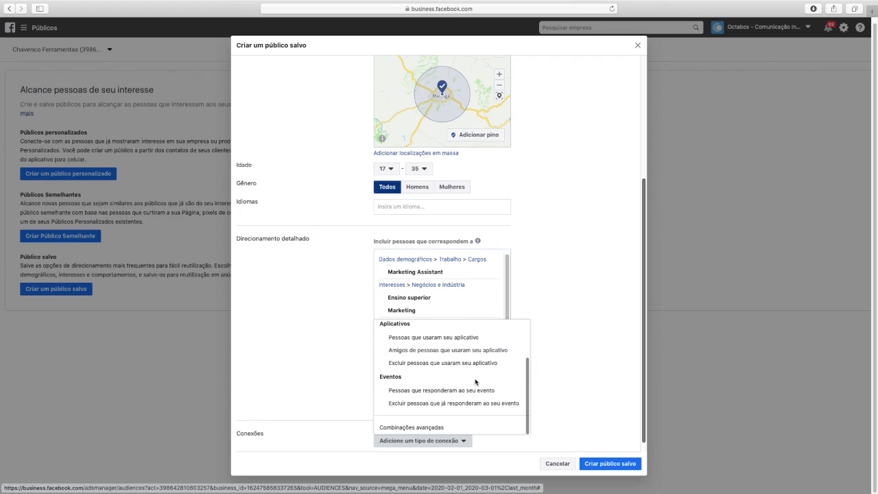
click(575, 395)
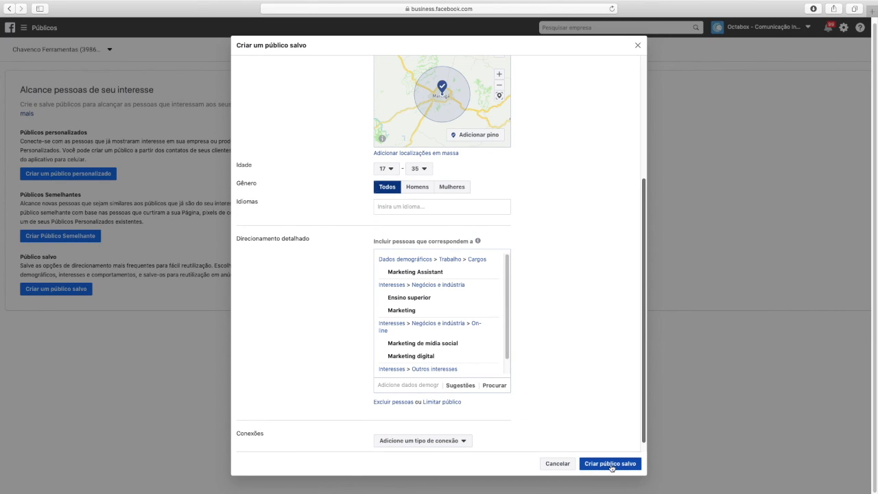
Step: Create the saved audience and check its targeting details and availability in the audience list
click(611, 464)
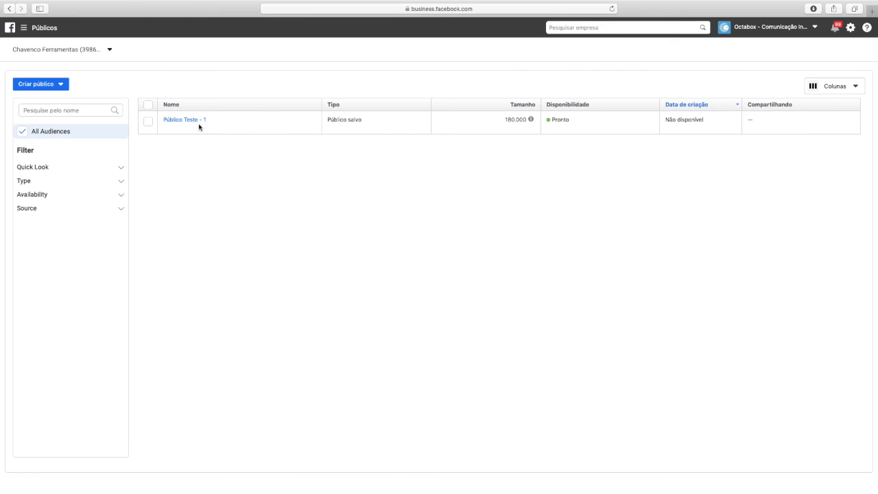
mouse_move(200, 124)
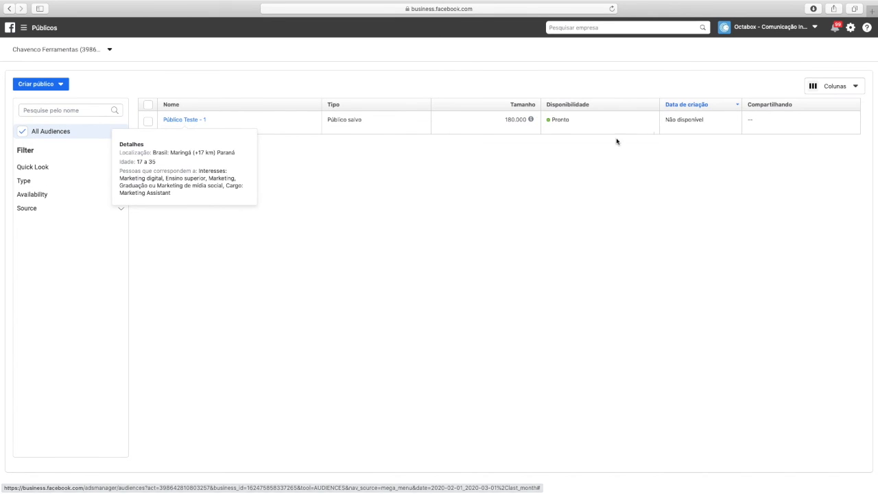
drag(549, 121, 568, 123)
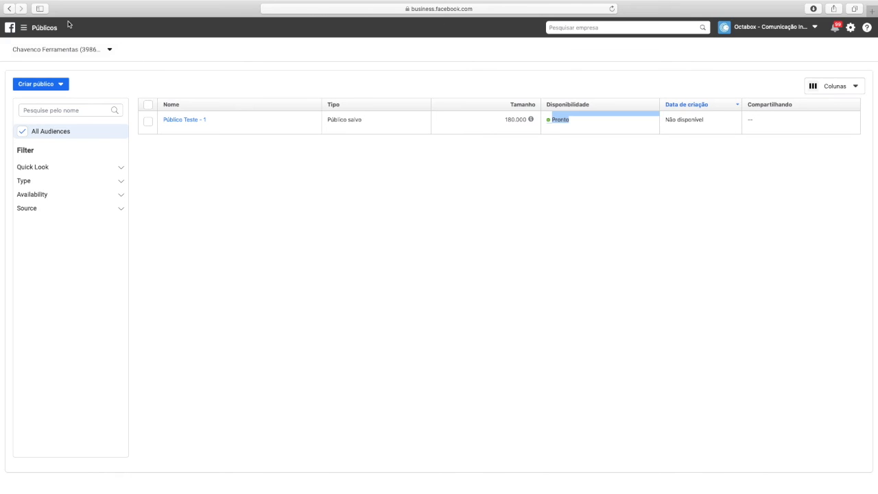
Step: Open the Gerenciador de Anúncios and switch to the second ad account listed among the personal accounts
click(31, 32)
click(288, 229)
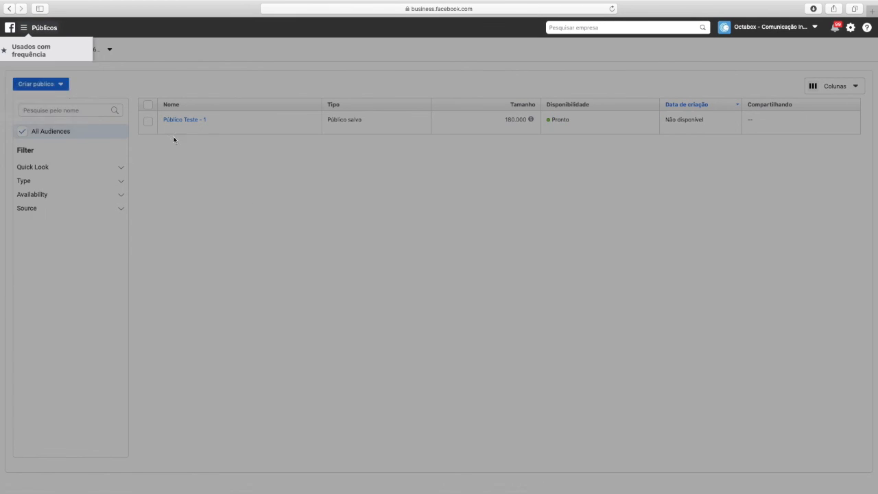
click(29, 31)
mouse_move(58, 289)
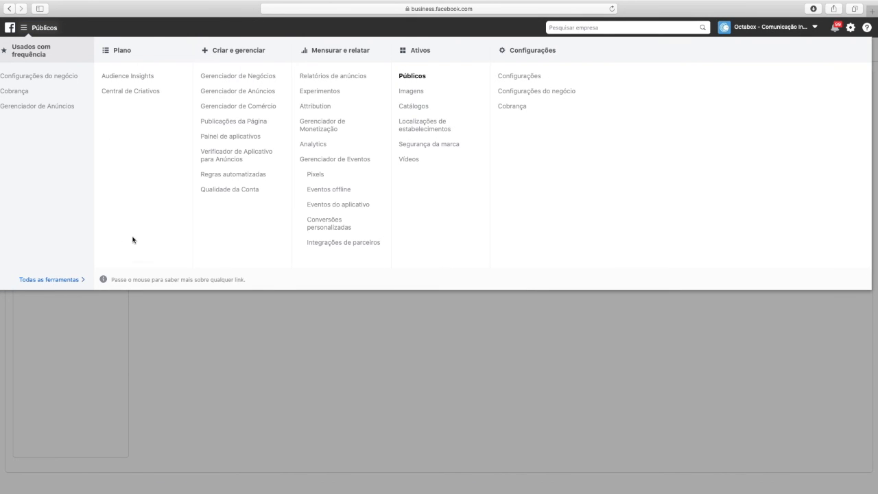
click(235, 90)
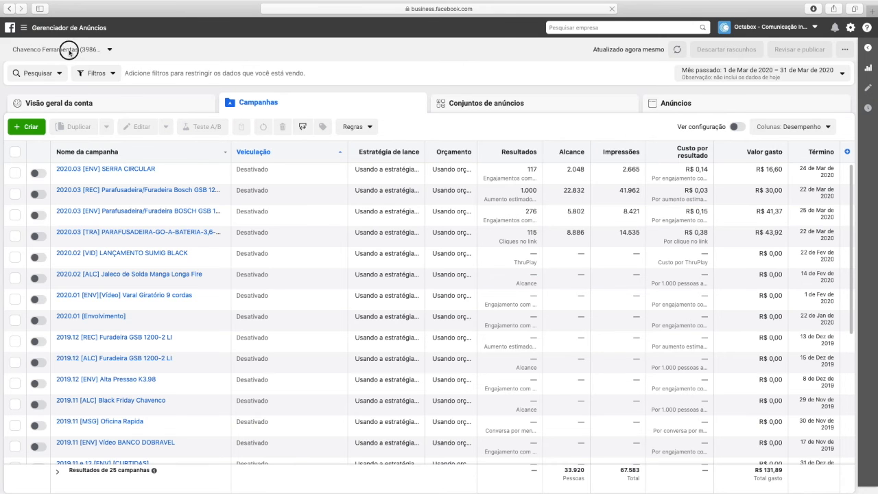
click(72, 52)
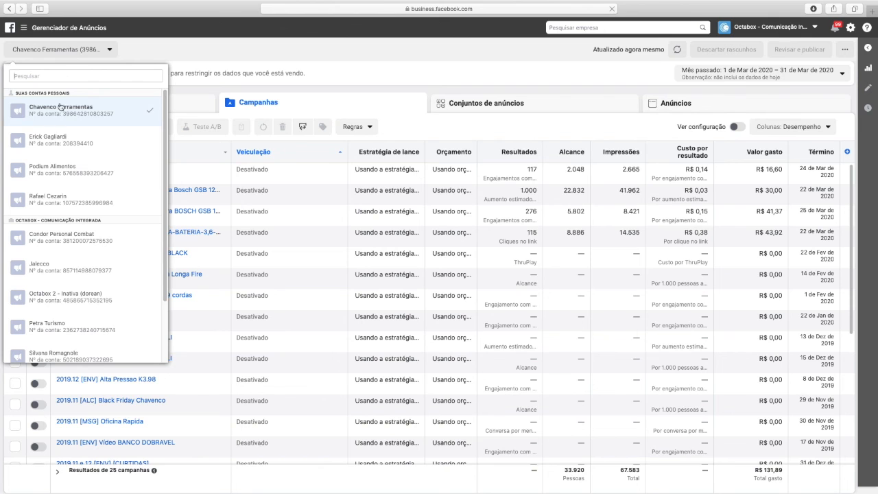
click(58, 141)
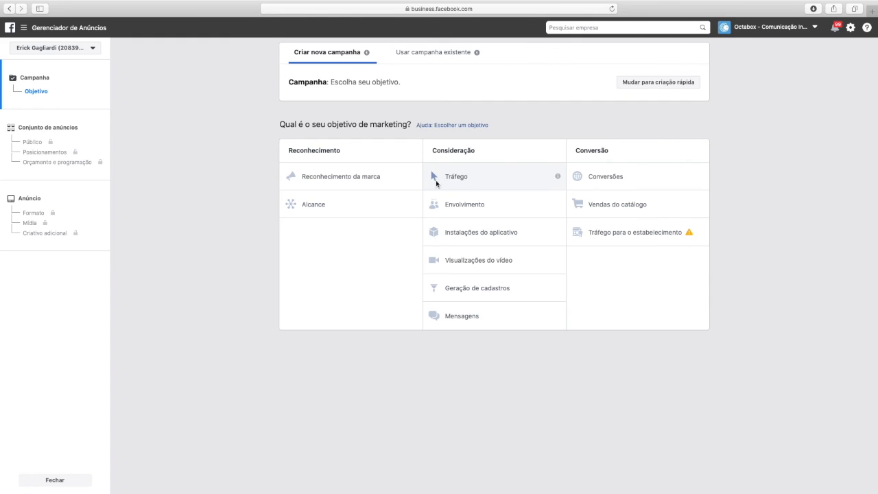
Step: Set up a campaign with the objective "Reconhecimento da marca", name it "2020.04[REC DE MARCA]NOME DO ANUNCIO", and continue to the ad set
click(371, 180)
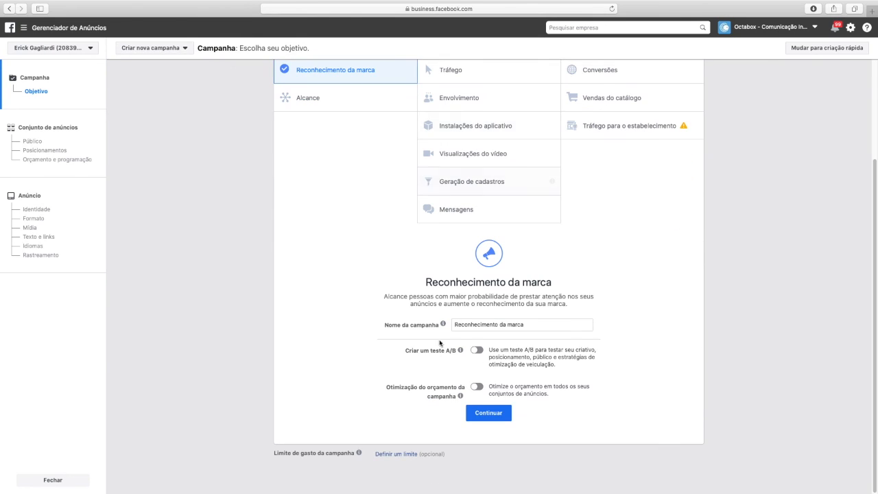
drag(538, 325, 429, 325)
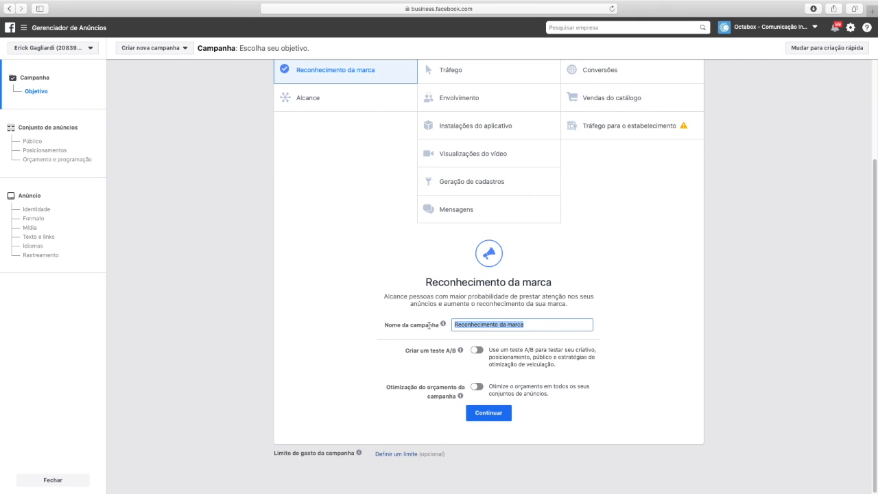
text(2020)
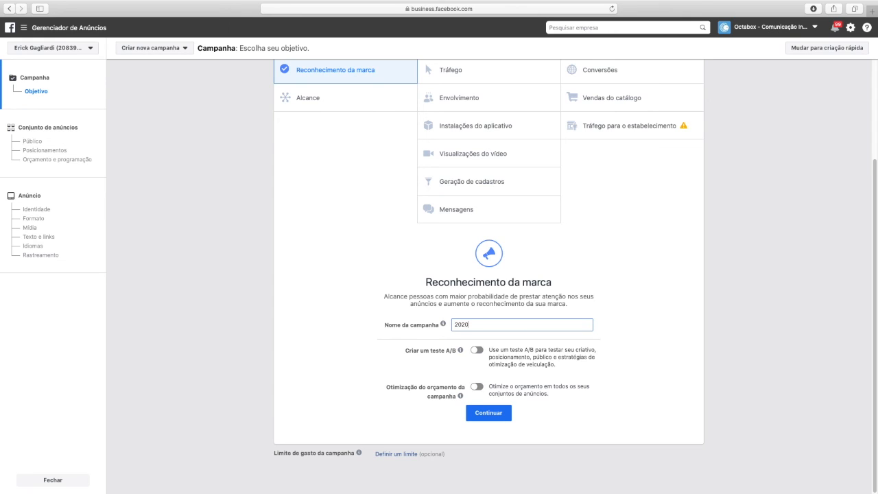
text(.04[REC DE MARCA)
key(Right)
text(NOME DO ANUNCIO)
click(489, 413)
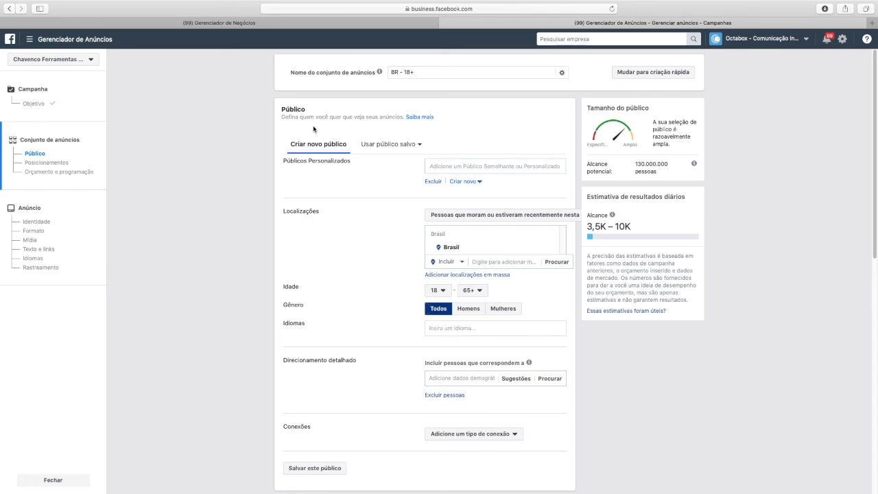
Step: Apply the saved audience "Público Teste - 1" to the ad set
click(398, 150)
mouse_move(386, 192)
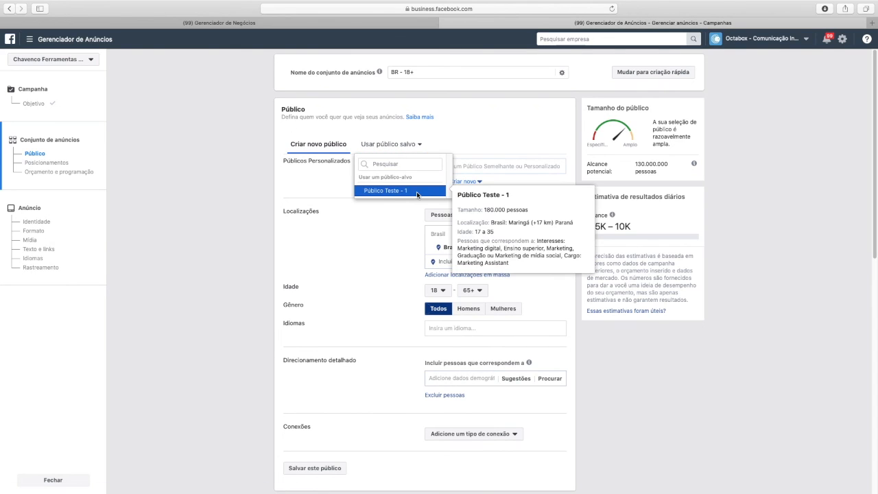
click(418, 195)
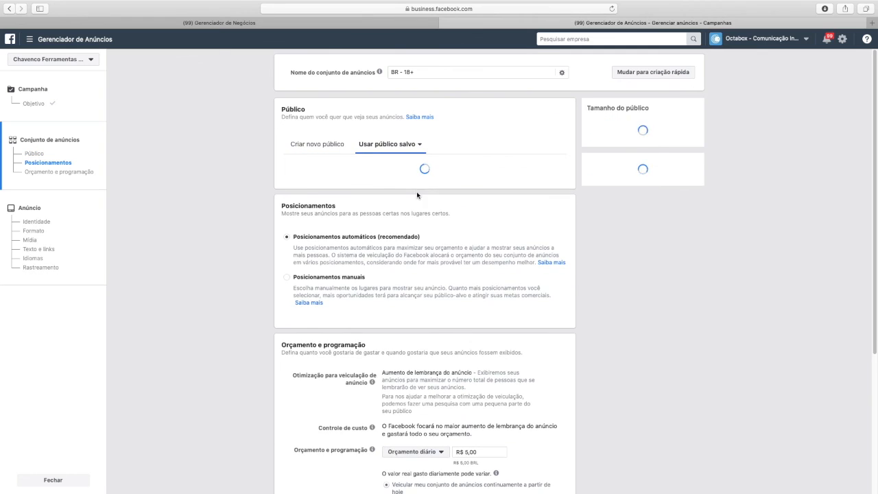